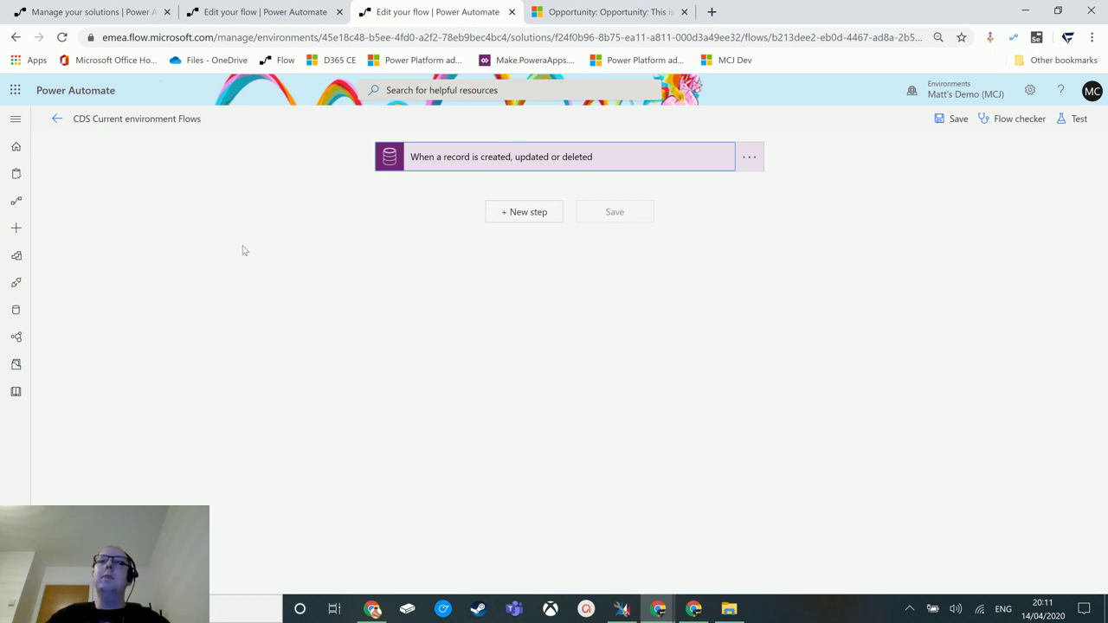
Review the trigger's settings and add a Get a record action from the Common Data Service (current environment) connector.
click(631, 154)
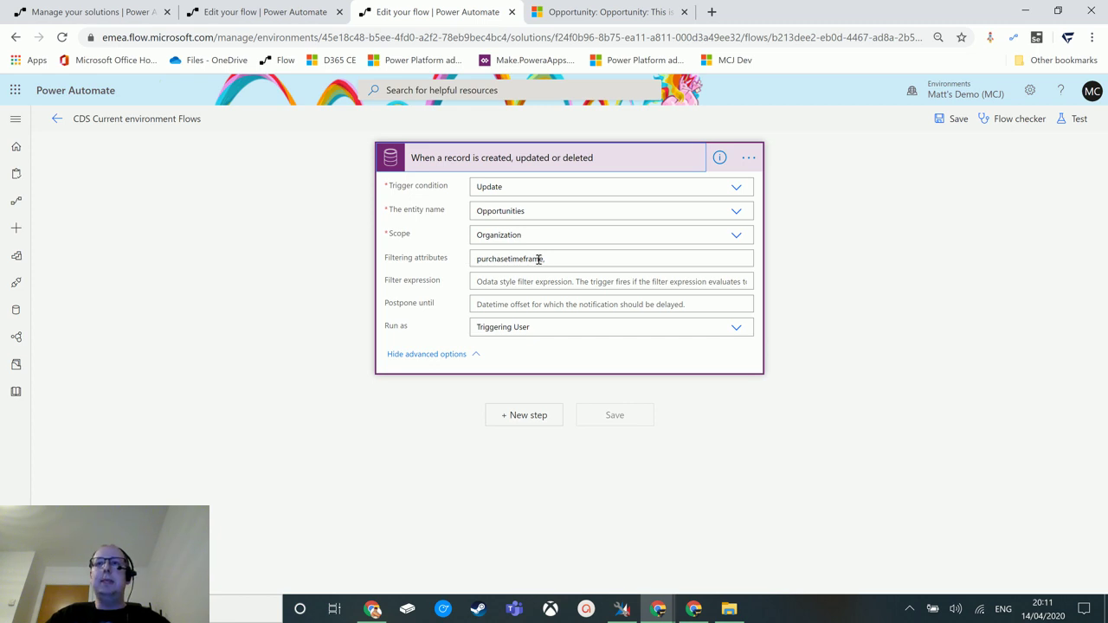
click(579, 161)
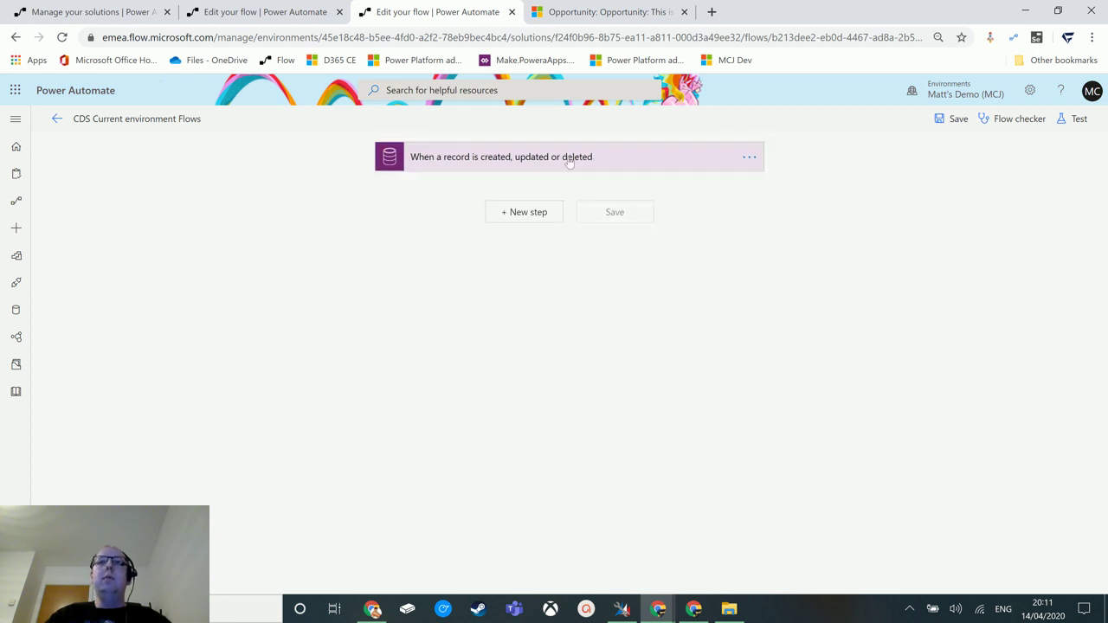
click(531, 215)
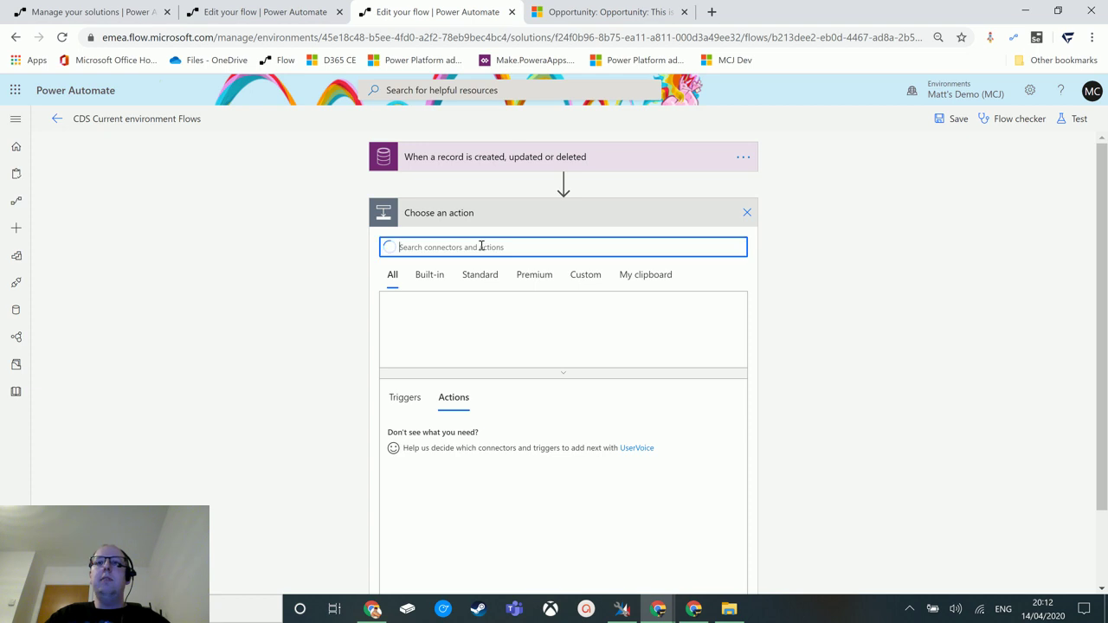
text(common data)
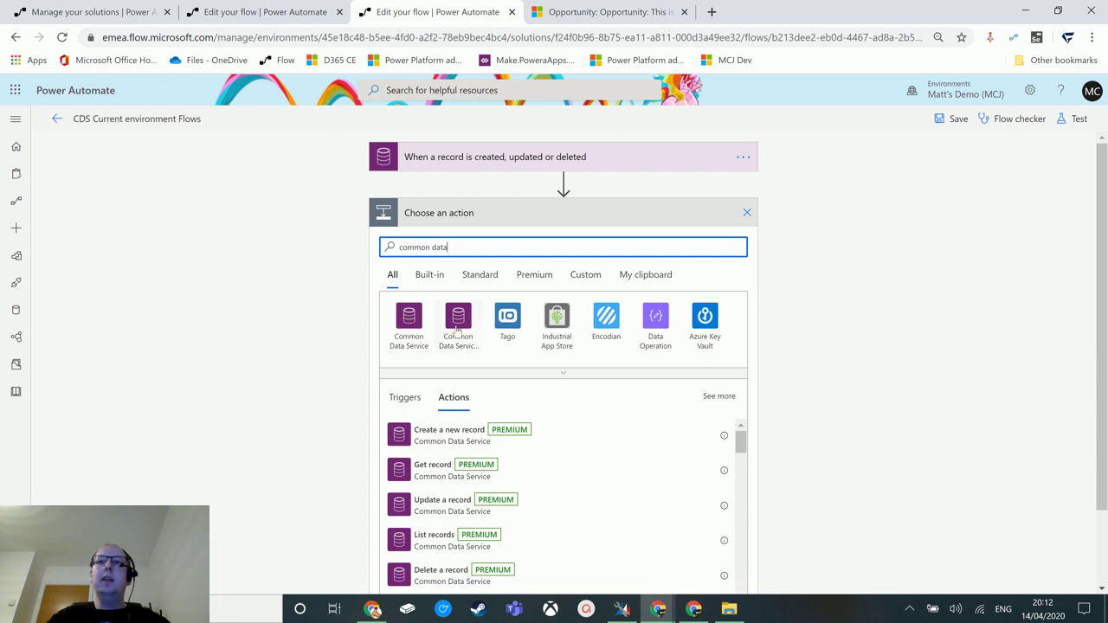
click(457, 322)
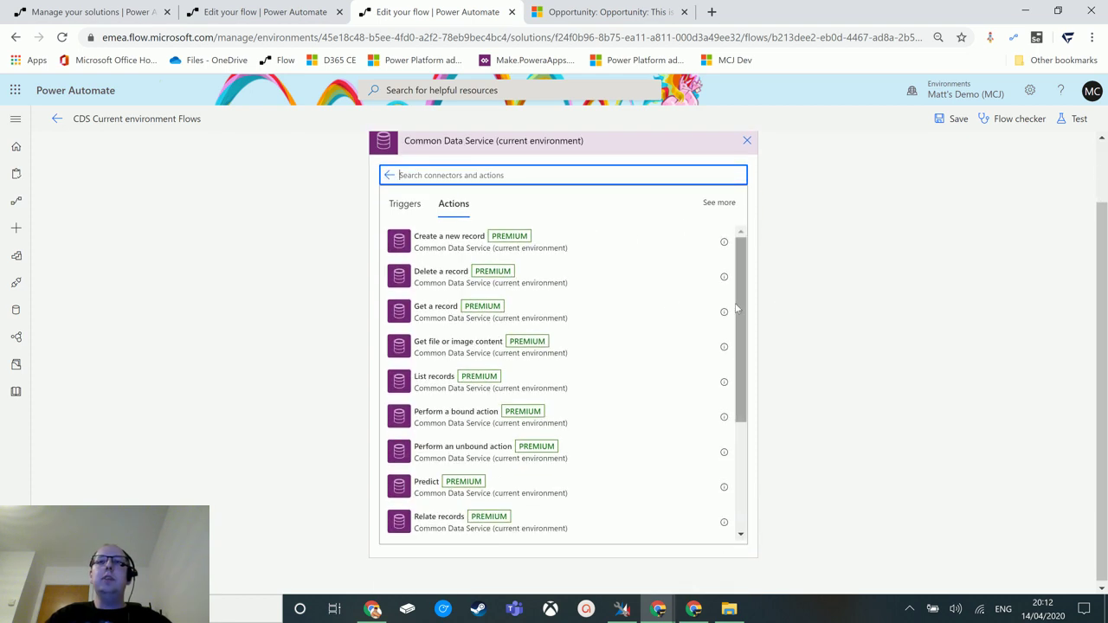
click(450, 314)
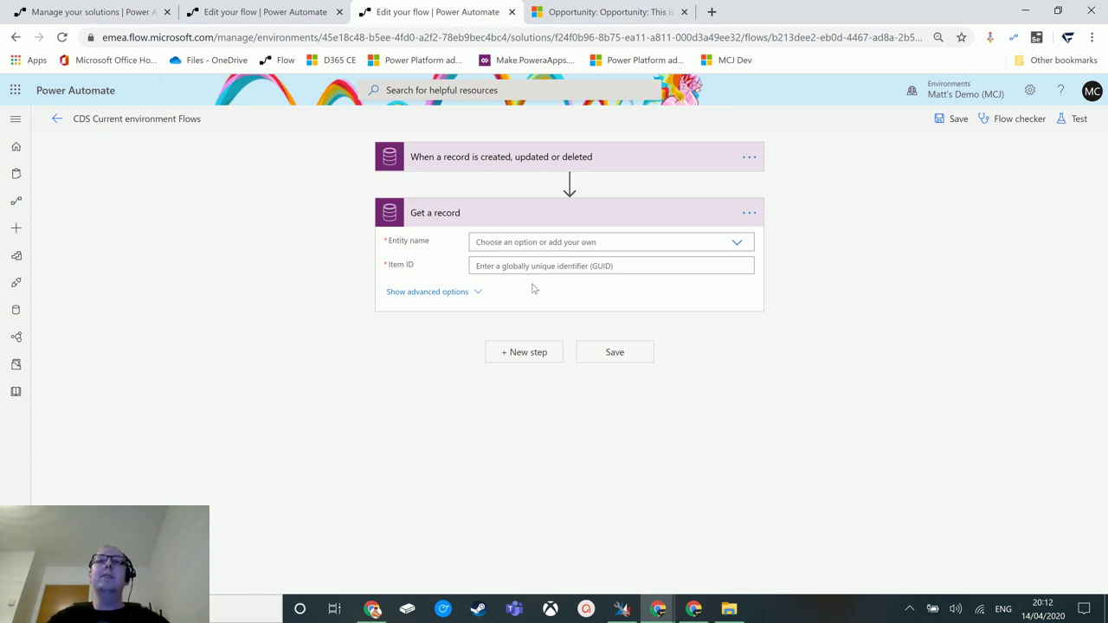
Set the Get a record action's entity to Accounts and its Item ID to the trigger's Account (Value).
click(595, 242)
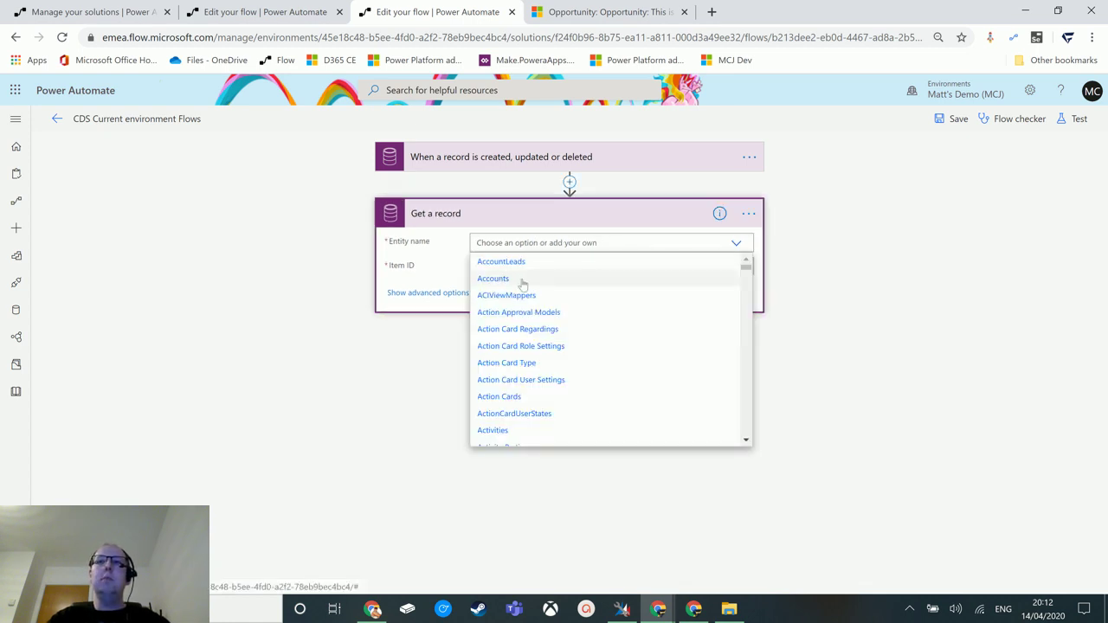
click(493, 278)
click(570, 266)
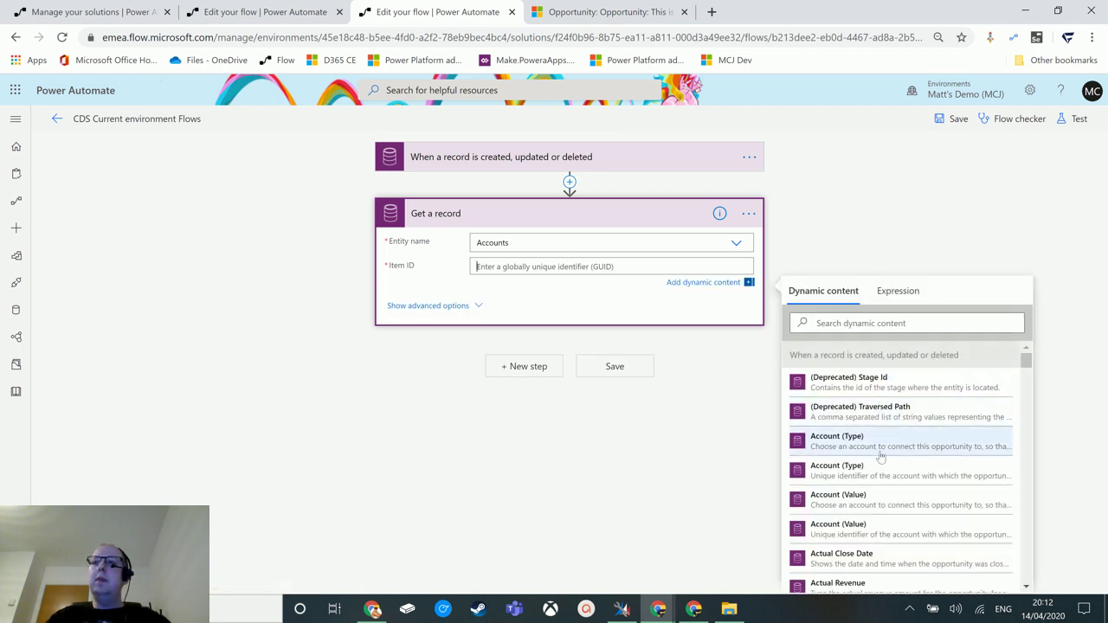
click(883, 502)
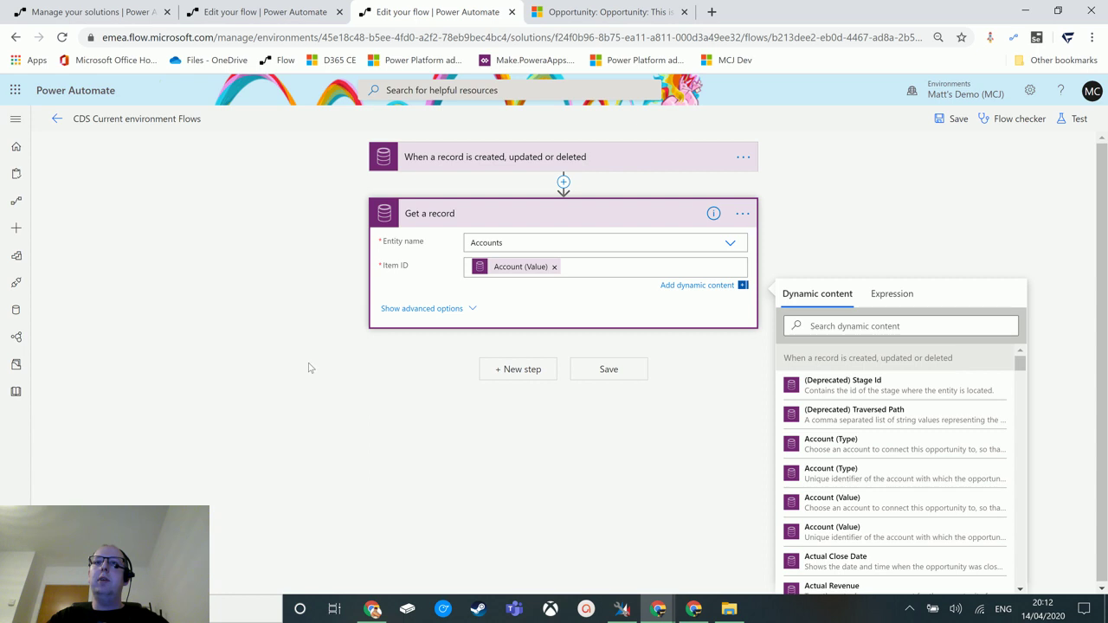
click(404, 367)
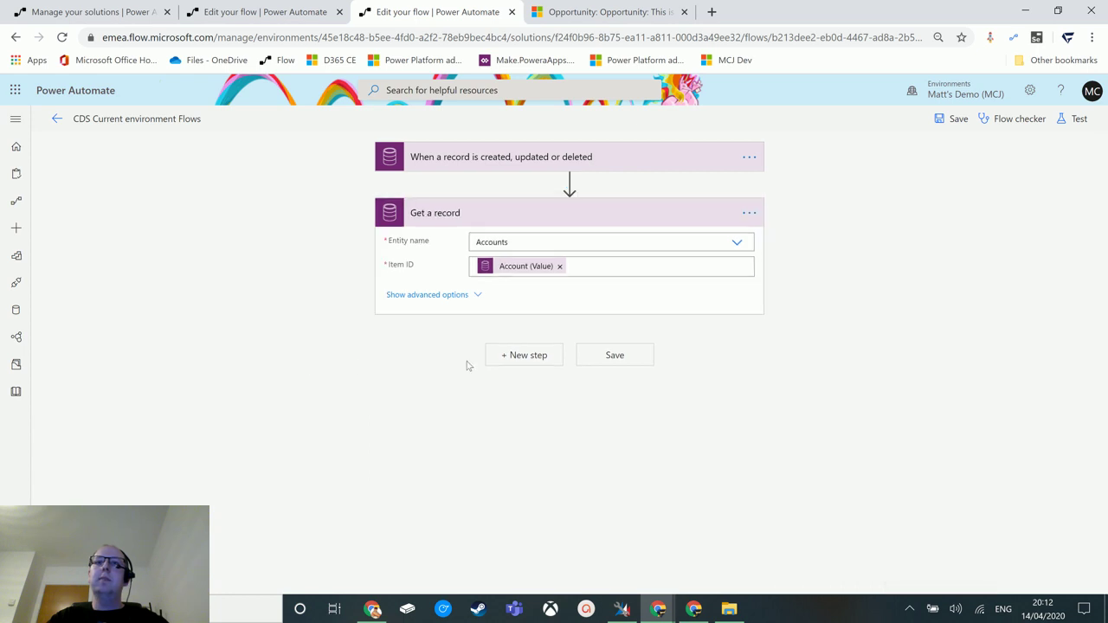
Show the advanced options of the Get a record action and examine the Expand Query field.
click(439, 296)
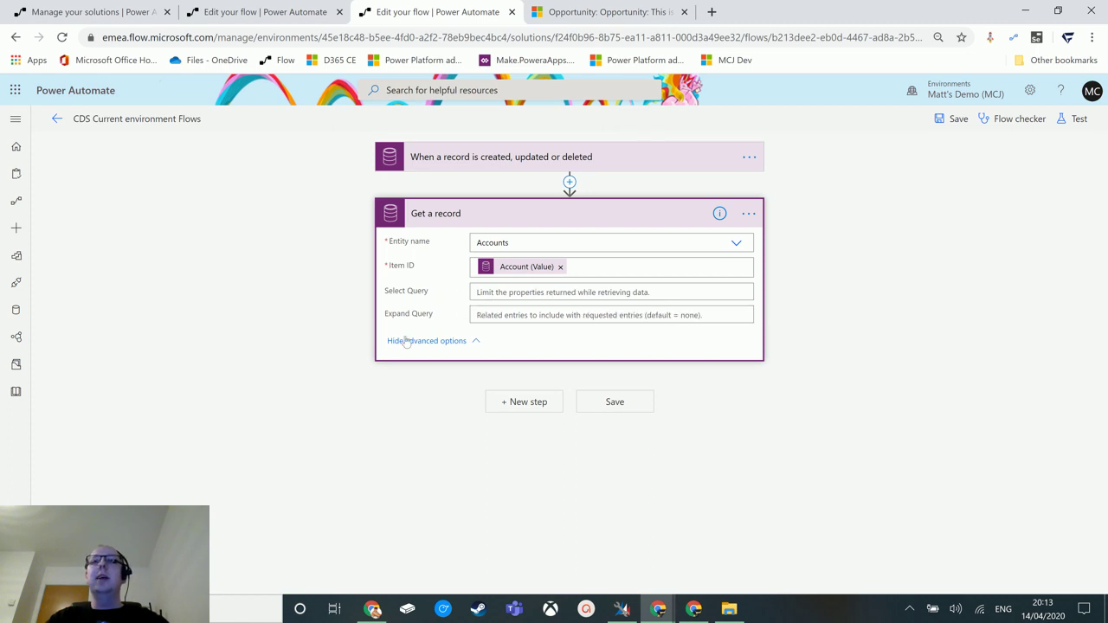
click(525, 315)
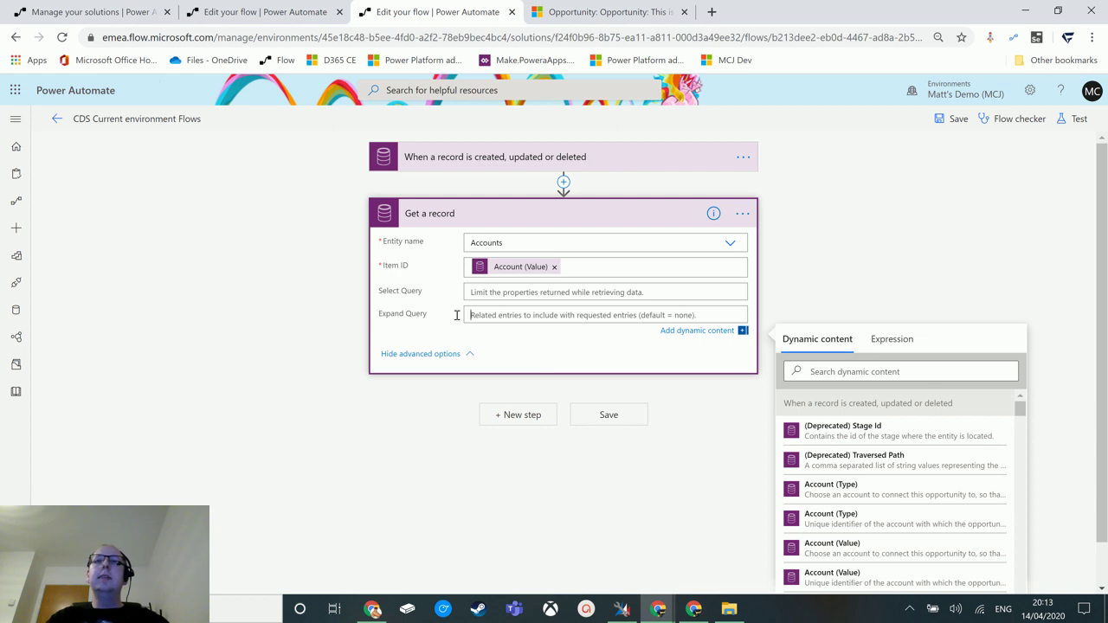
click(316, 305)
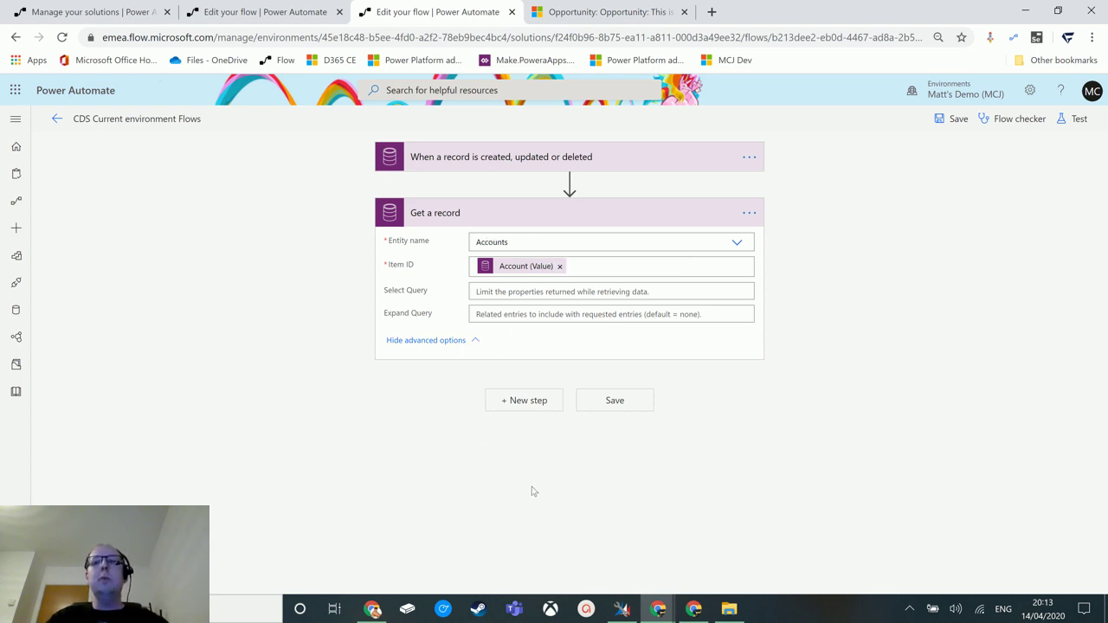
Switch to FetchXML Builder in XrmToolBox and query the account entity with the Account Name and Account Number attributes.
click(621, 608)
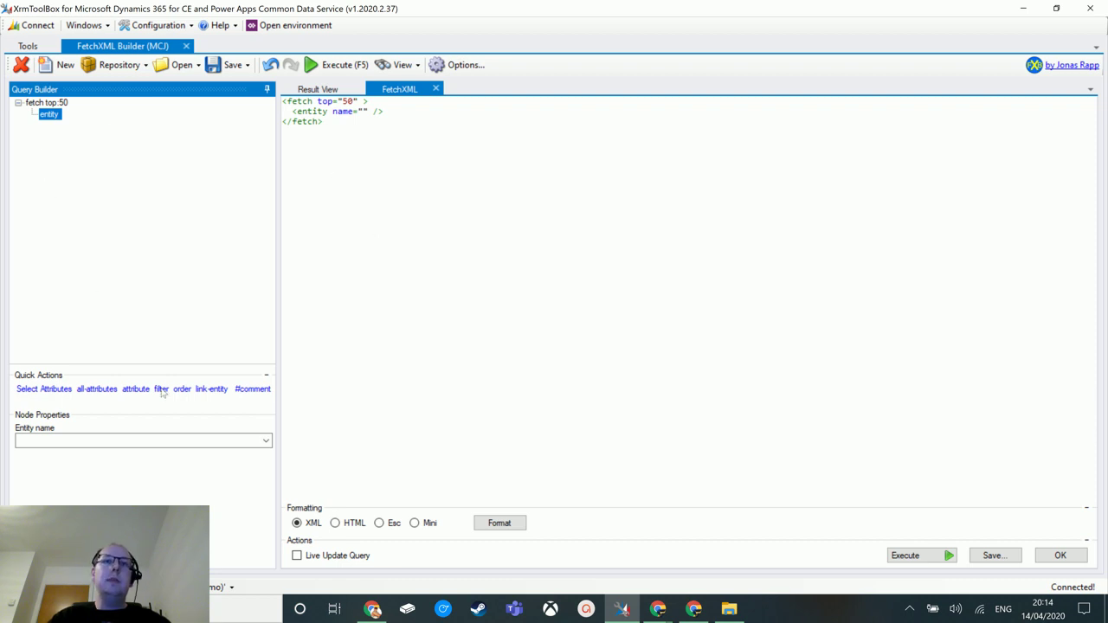
click(266, 440)
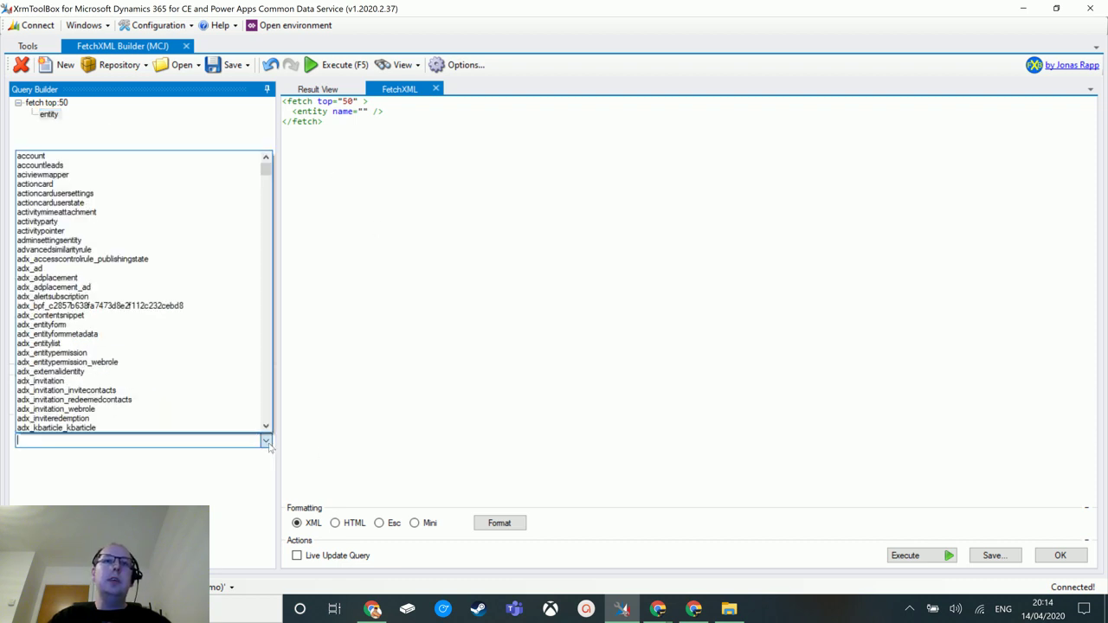
click(84, 157)
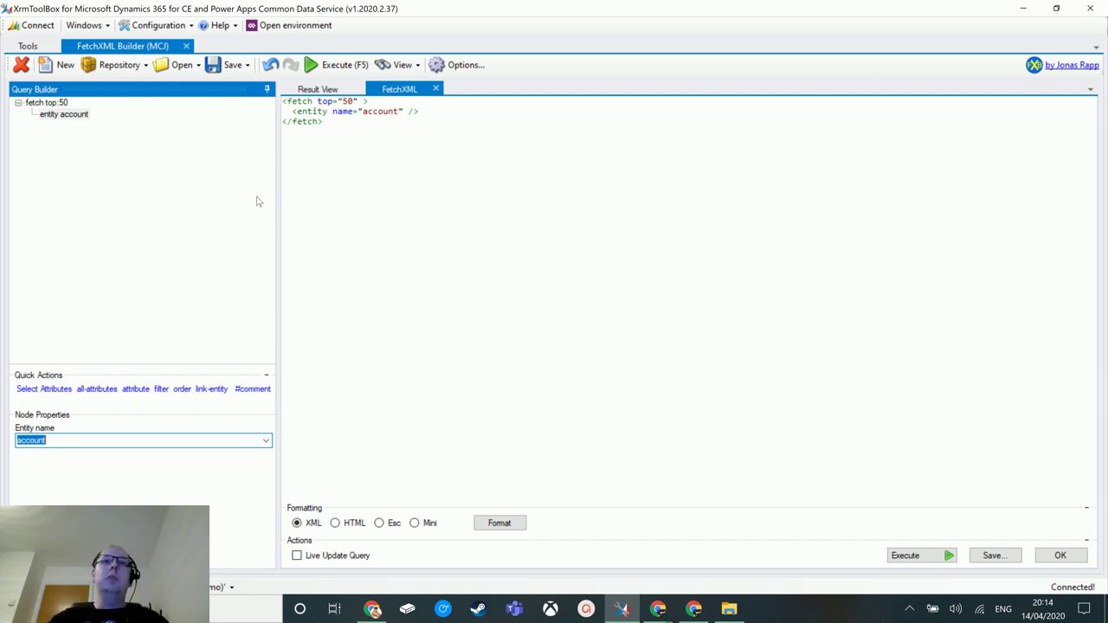
click(34, 395)
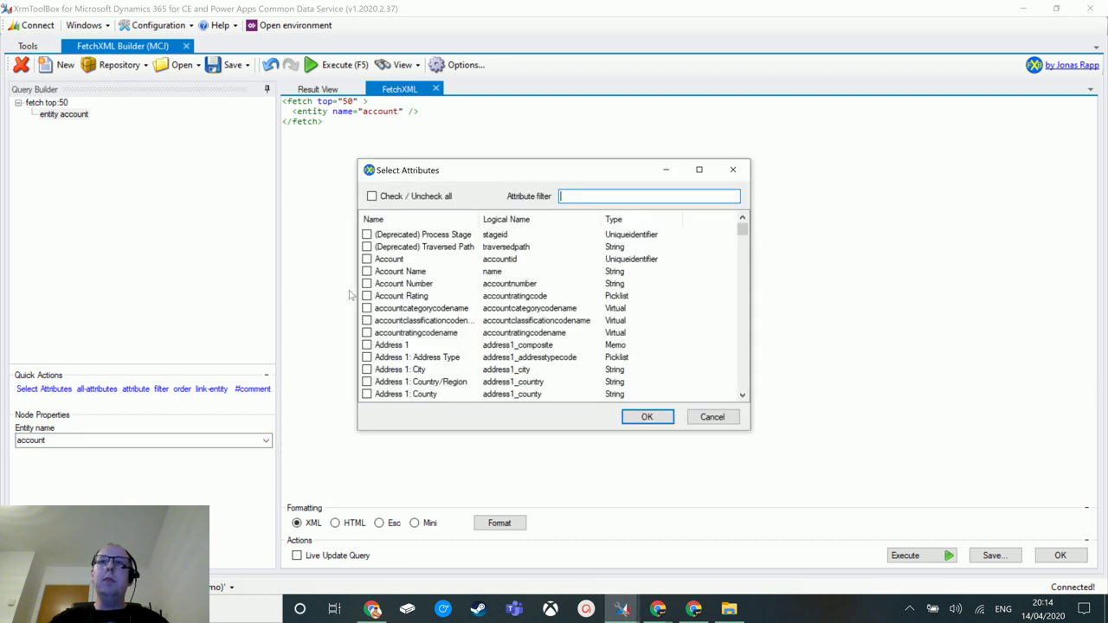
click(367, 270)
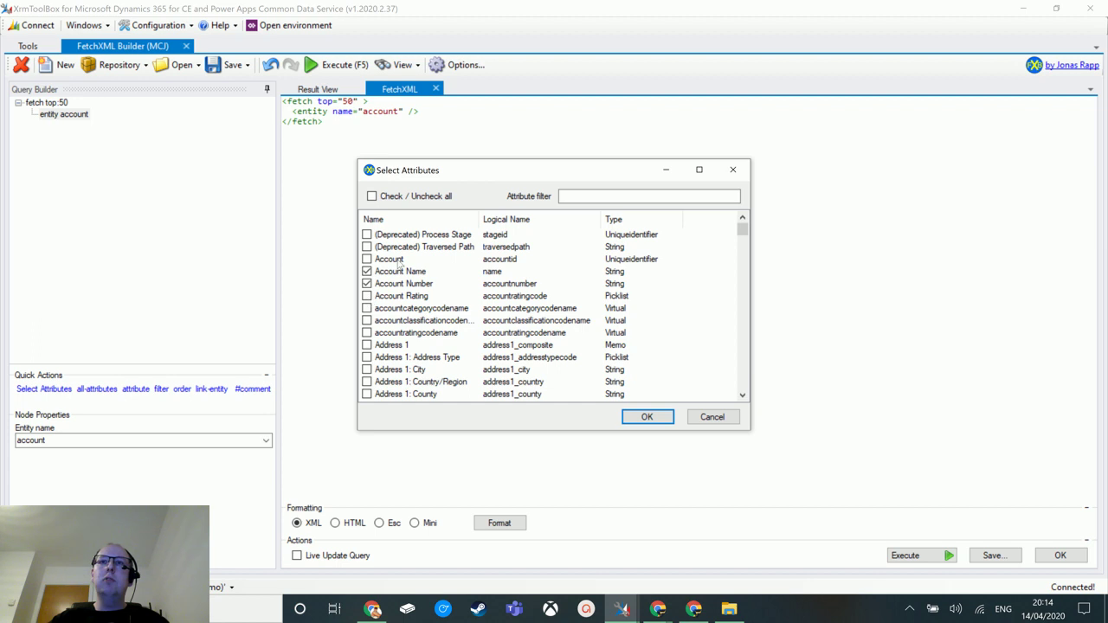
click(650, 419)
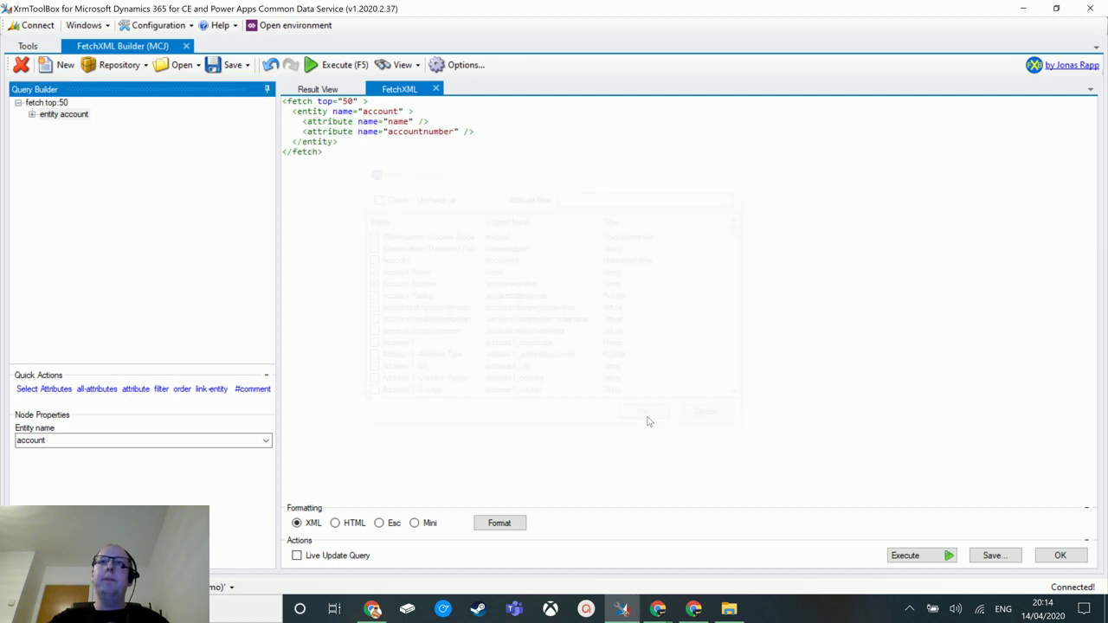
Add a link-entity to the account entity using the relationship account.primarycontactid -> contact.contactid.
click(69, 117)
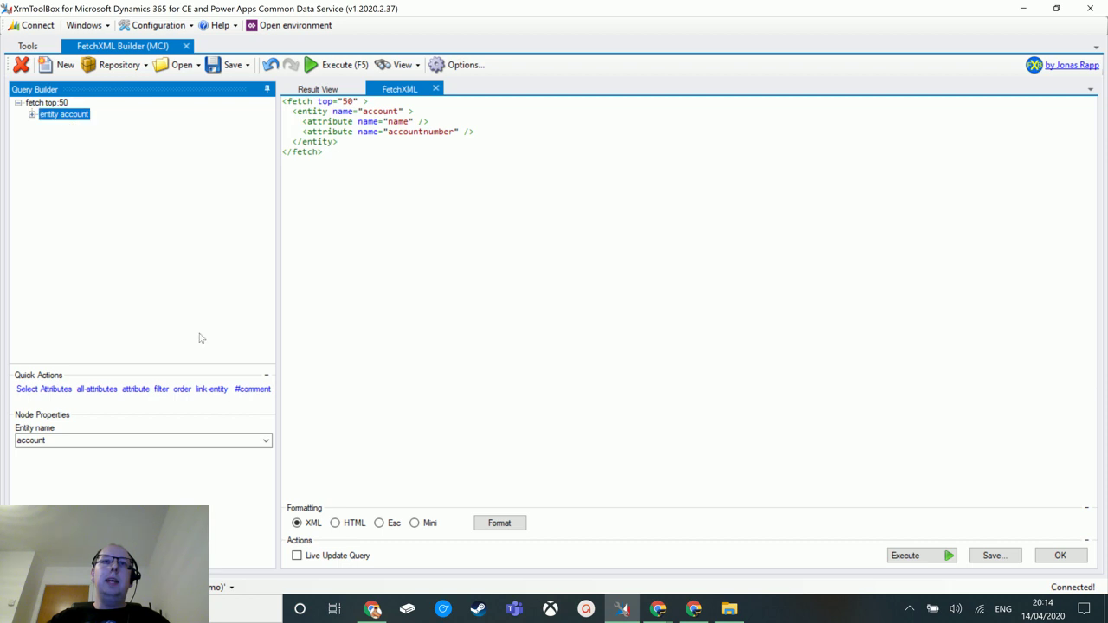
click(212, 389)
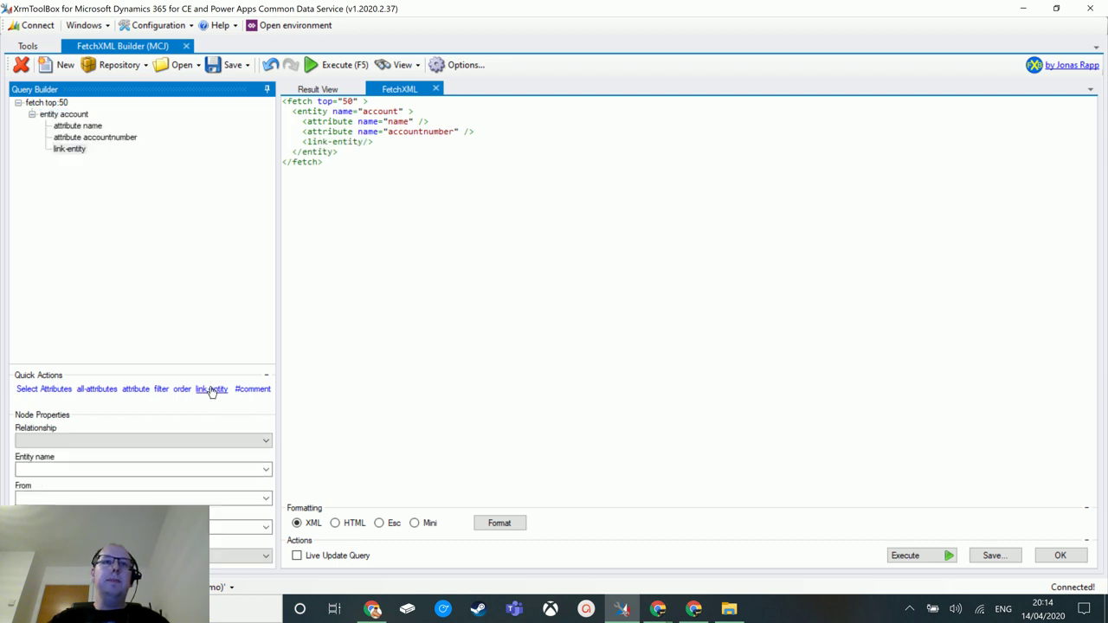
click(267, 441)
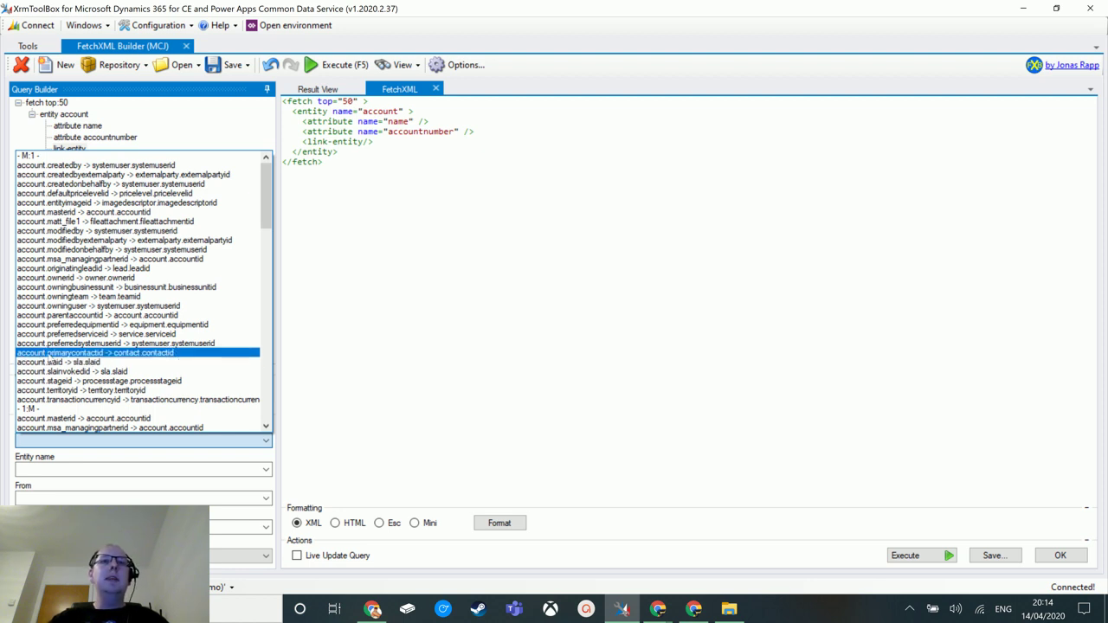
click(118, 354)
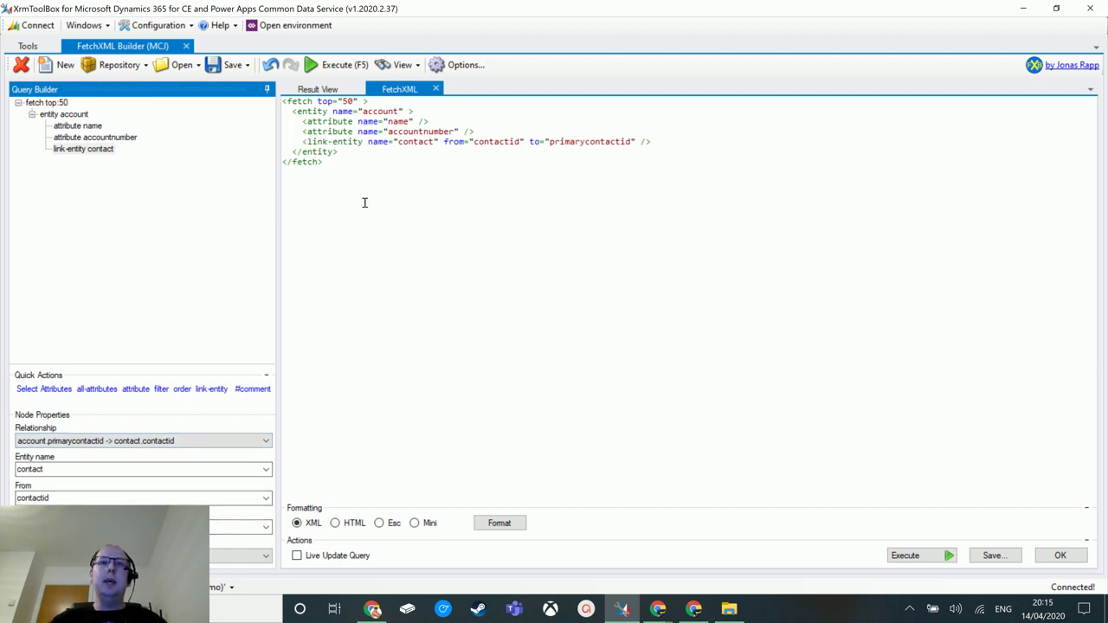
Include the Full Name, Email and Business Phone attributes in the contact link-entity.
click(44, 390)
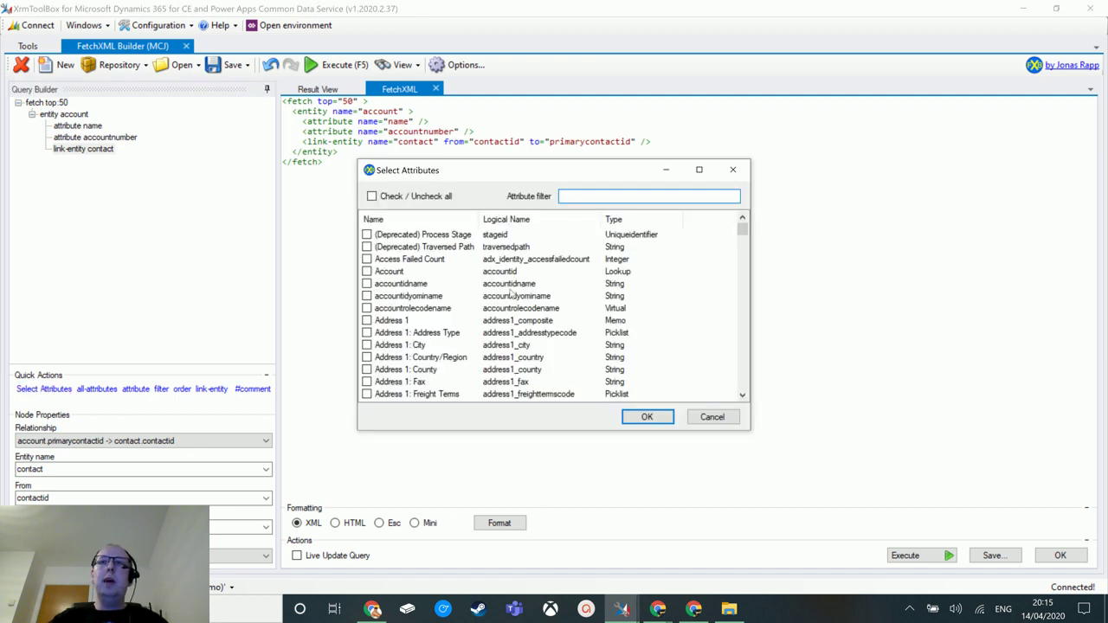
text(full)
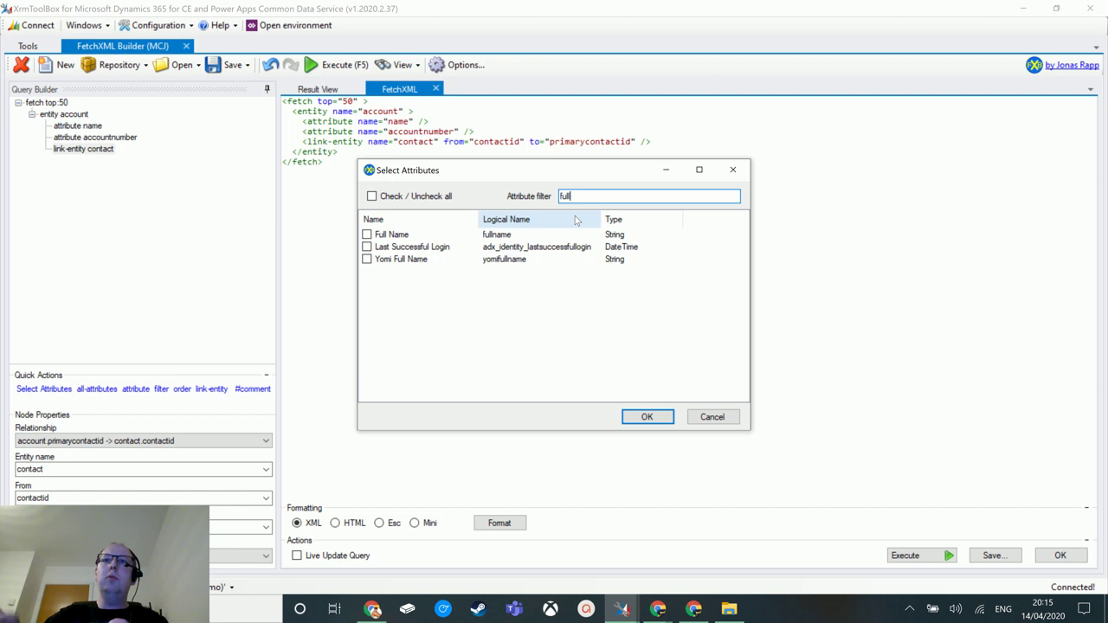
click(391, 240)
double_click(387, 239)
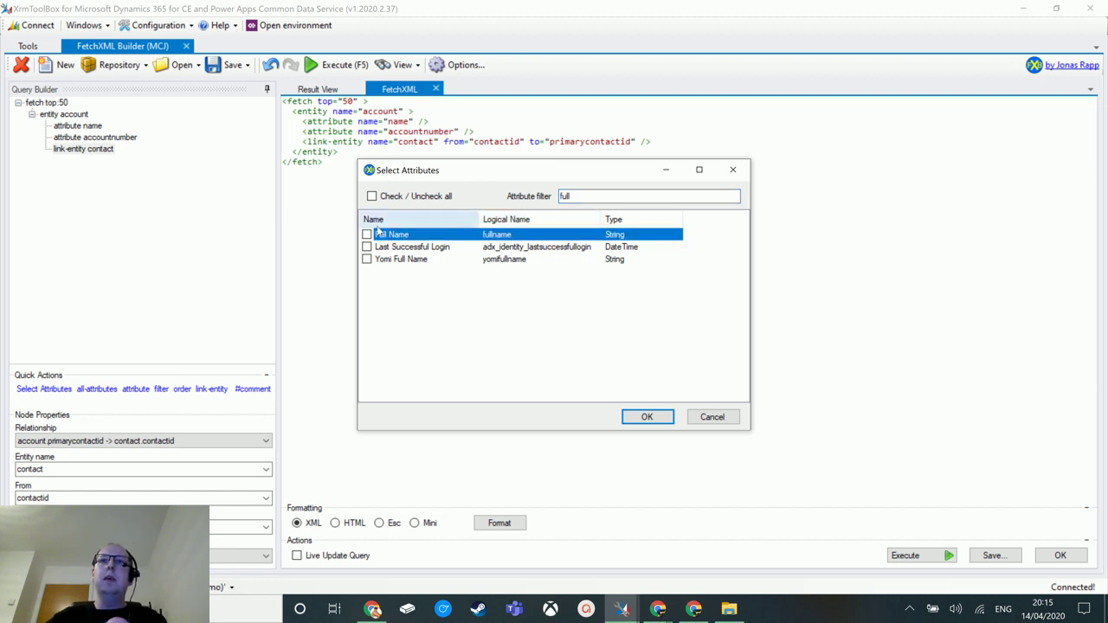
double_click(559, 199)
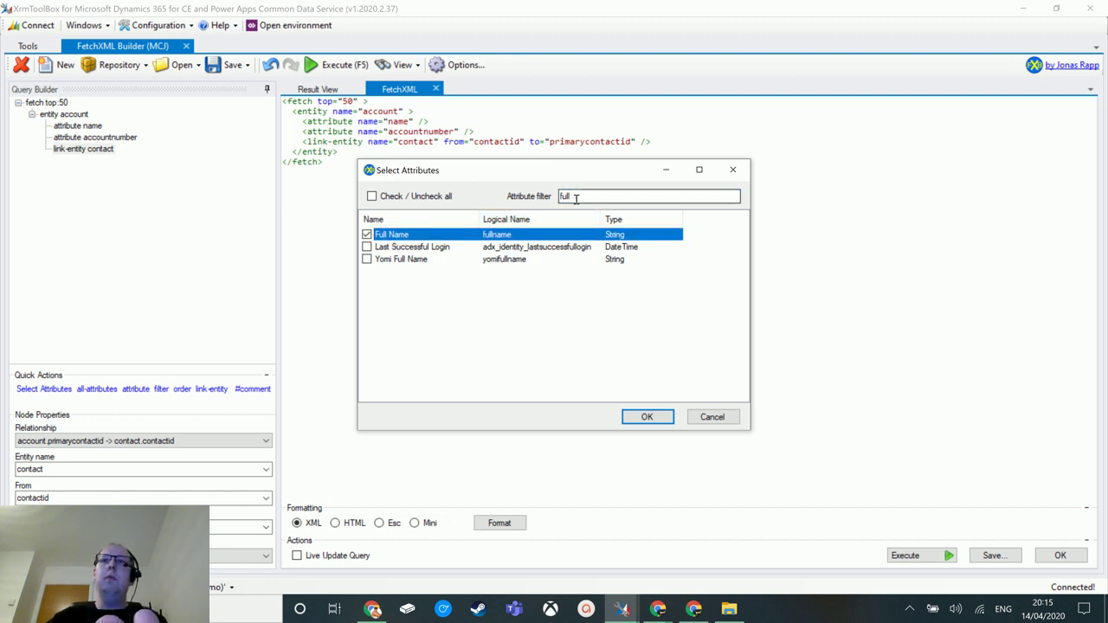
text(email)
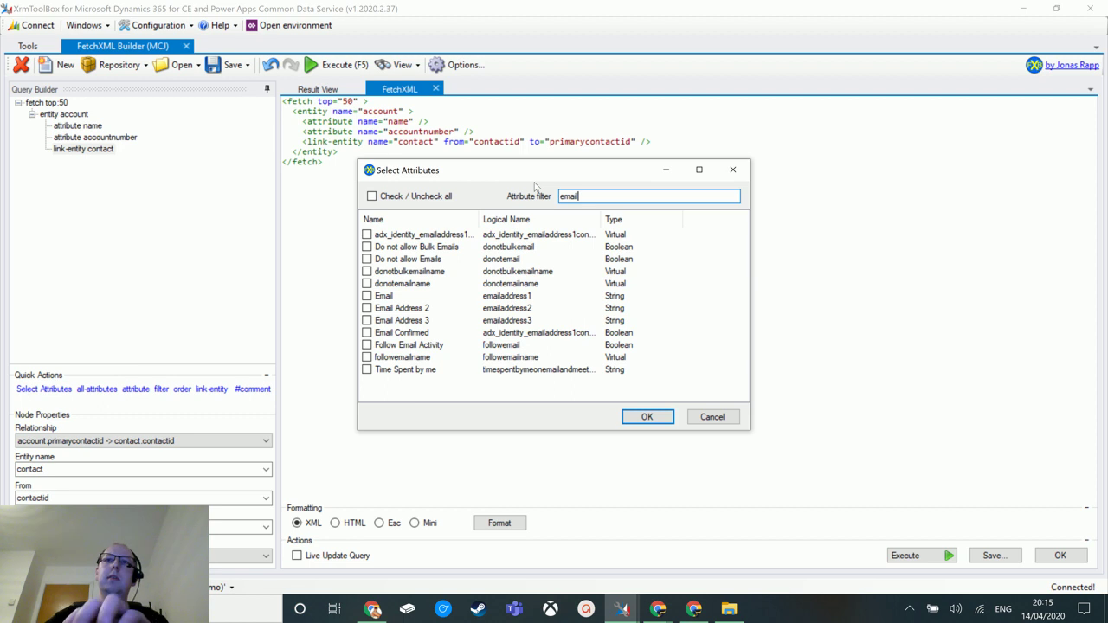
click(367, 296)
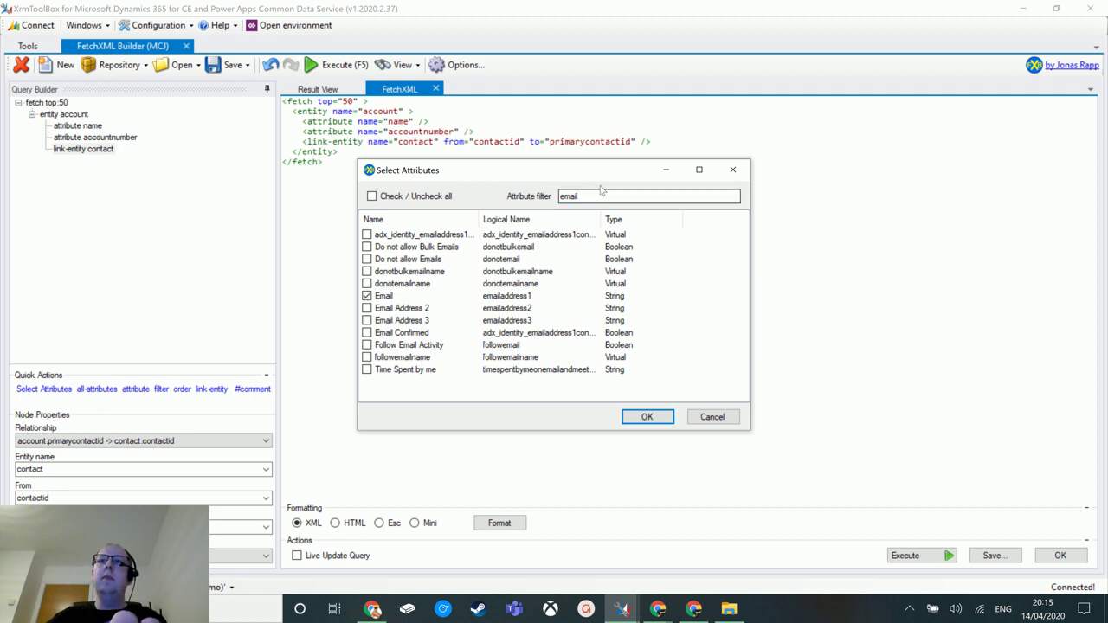
double_click(567, 196)
text(busi)
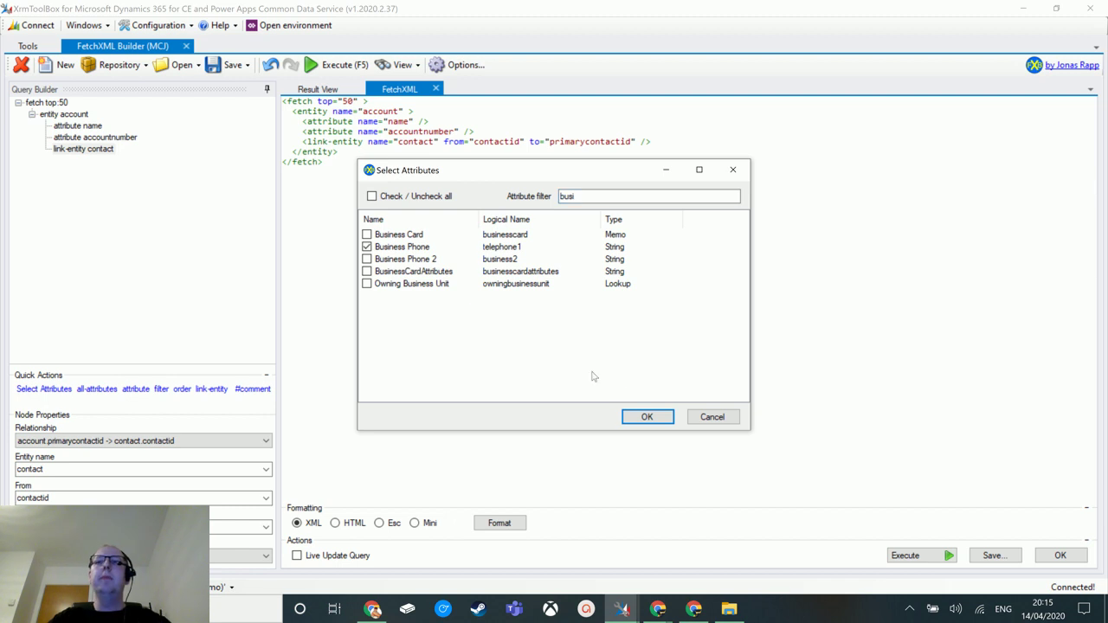
click(646, 419)
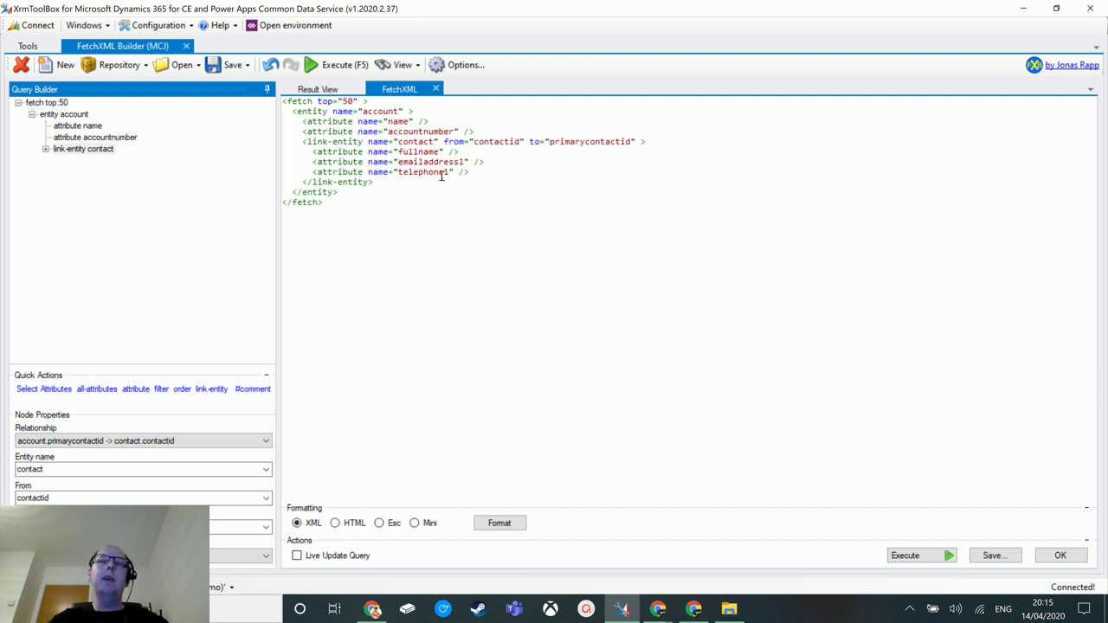
Display the Power Automate parameters generated from the FetchXML query.
click(414, 65)
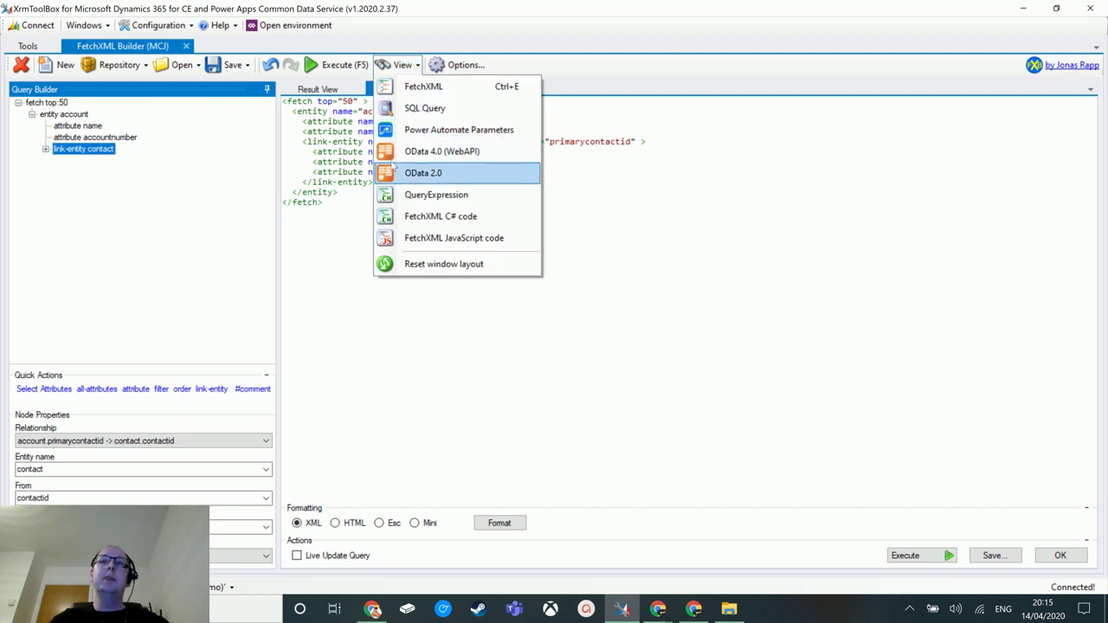
click(309, 243)
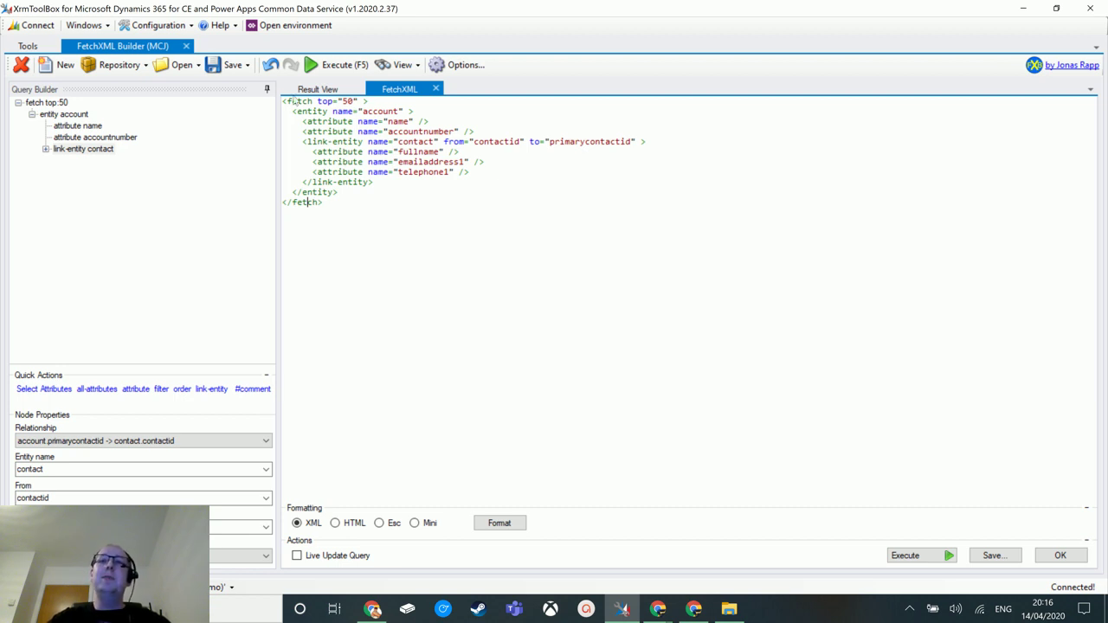
click(414, 65)
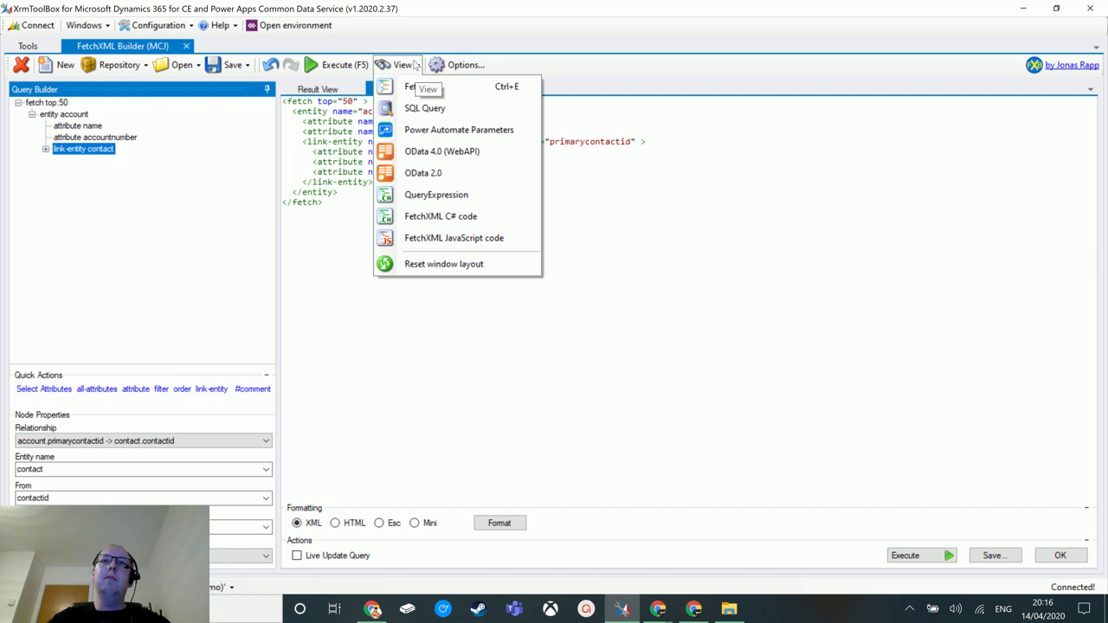
click(521, 140)
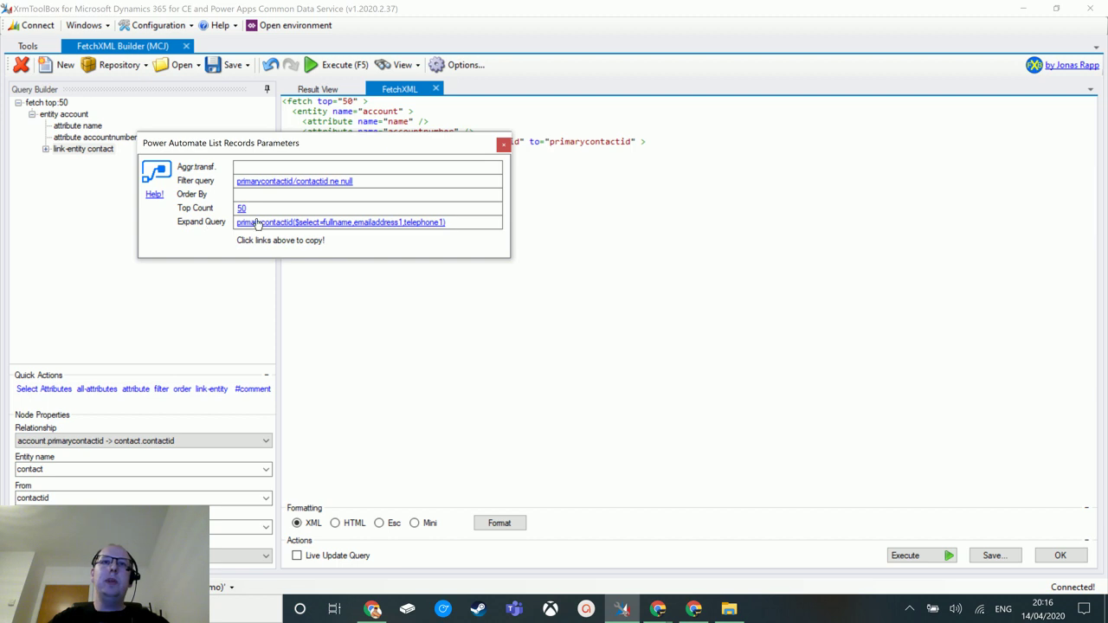
Copy the generated Expand Query primarycontactid($select=fullname,emailaddress1,telephone1) into the Expand Query of the Get a record action in Power Automate.
click(322, 225)
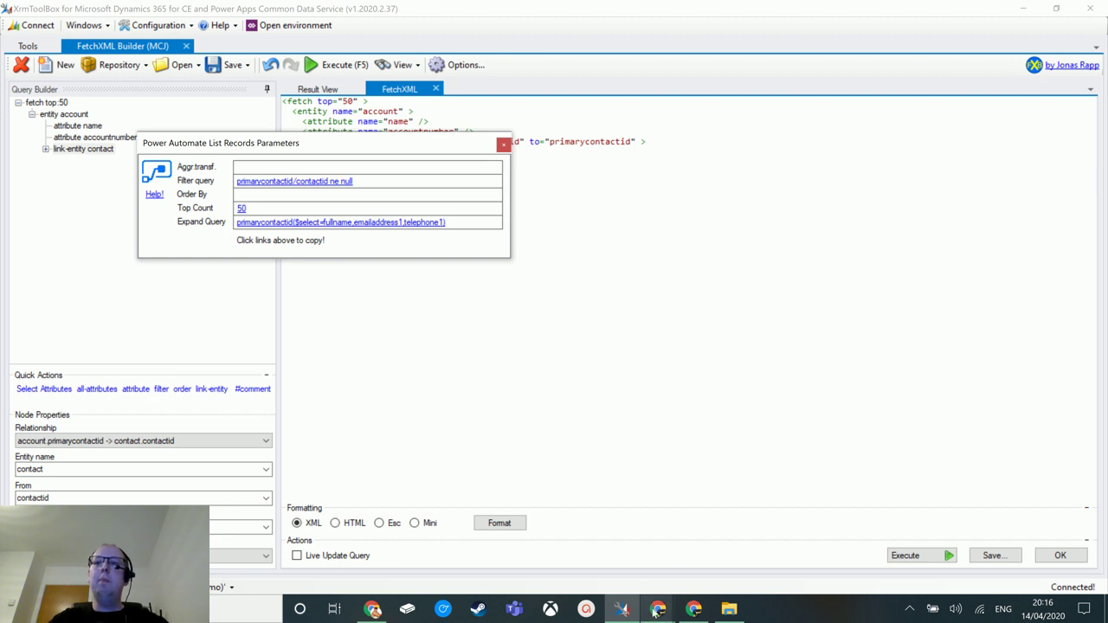
mouse_move(658, 611)
click(559, 481)
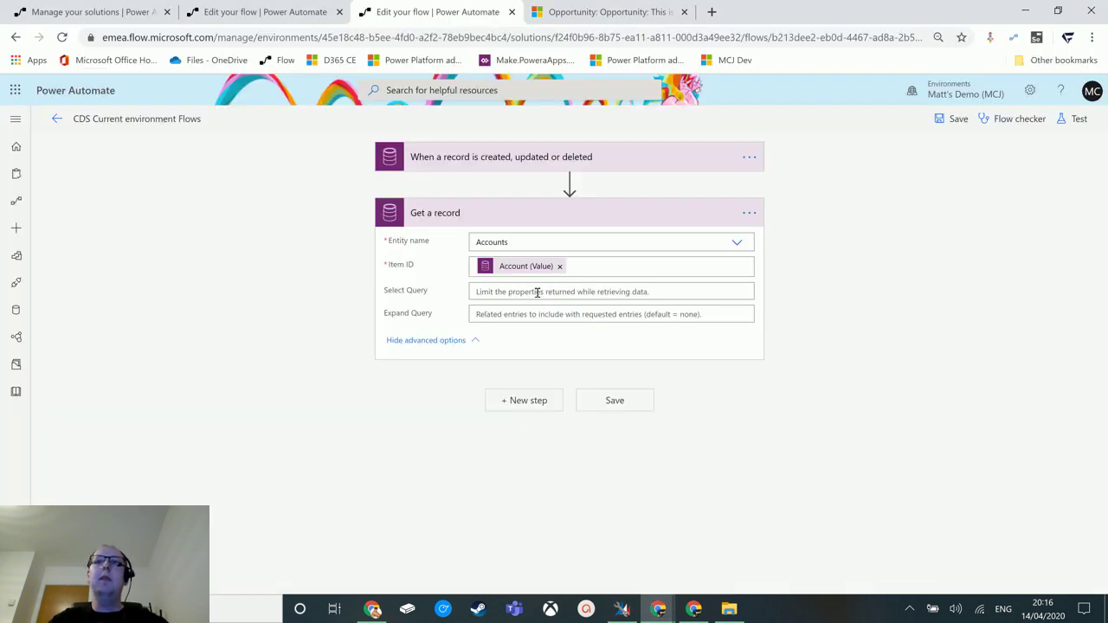
click(508, 313)
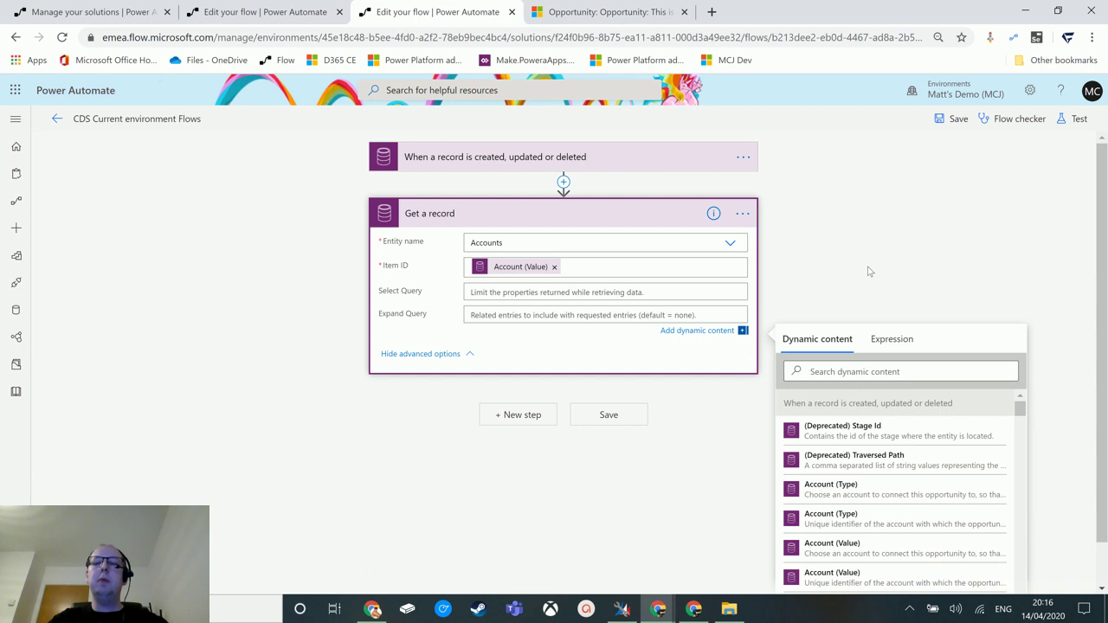
key(ctrl+v)
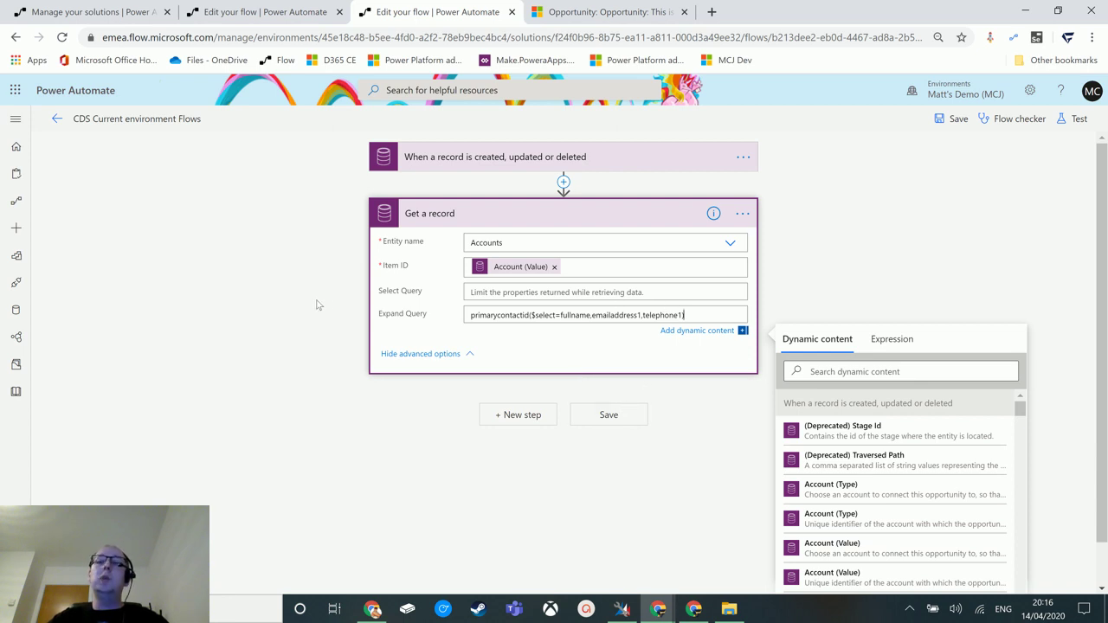
click(1004, 190)
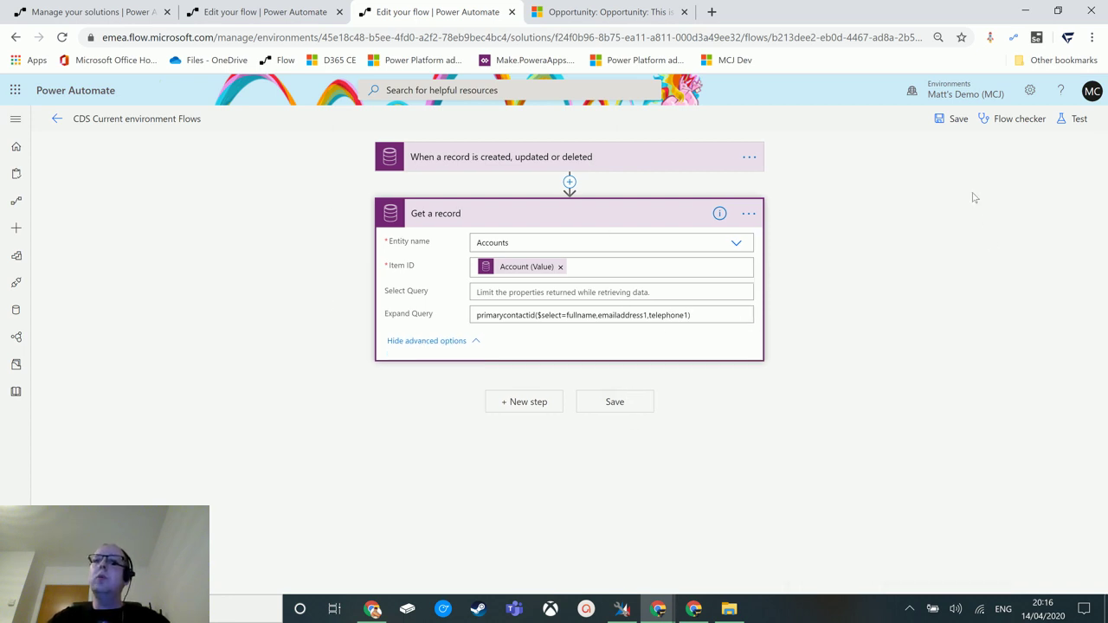
Start a test of the flow with the option to perform the trigger action manually.
click(1077, 119)
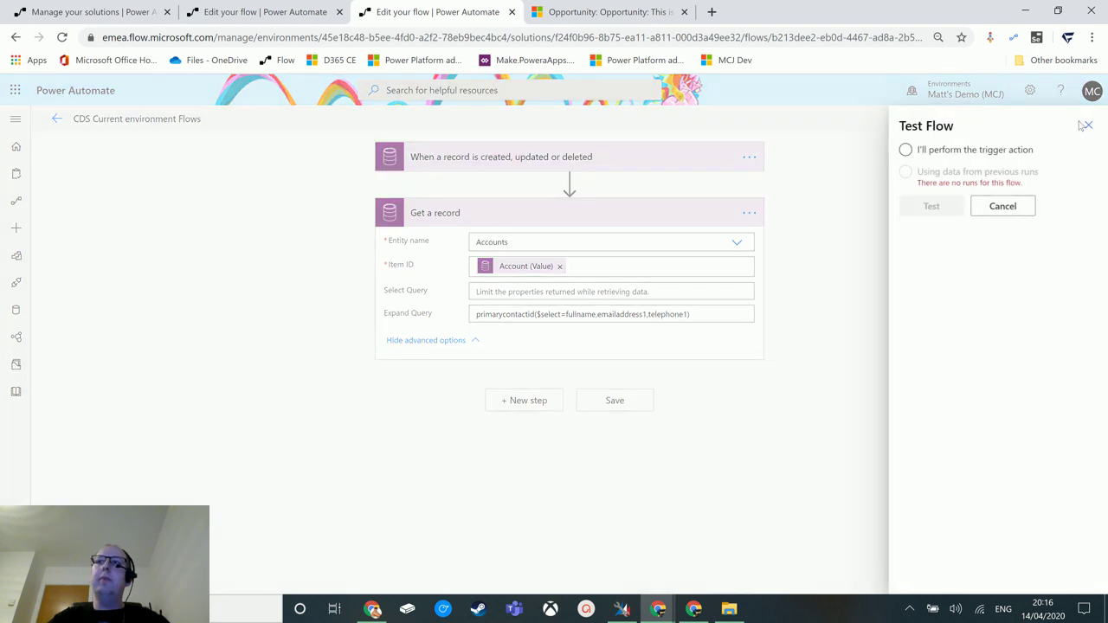
click(918, 151)
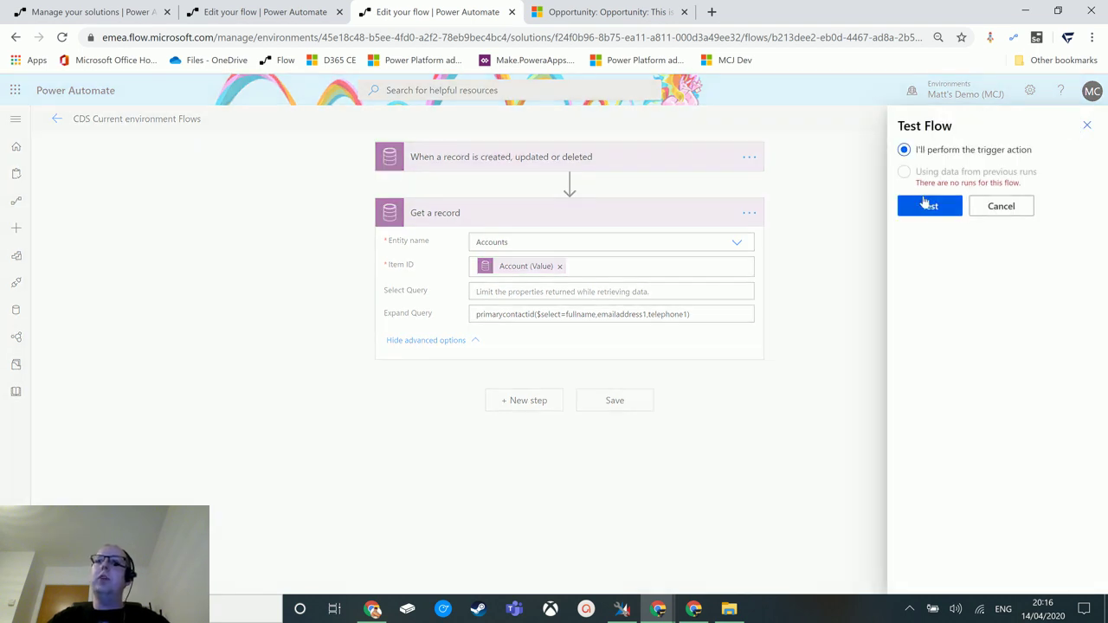
click(929, 206)
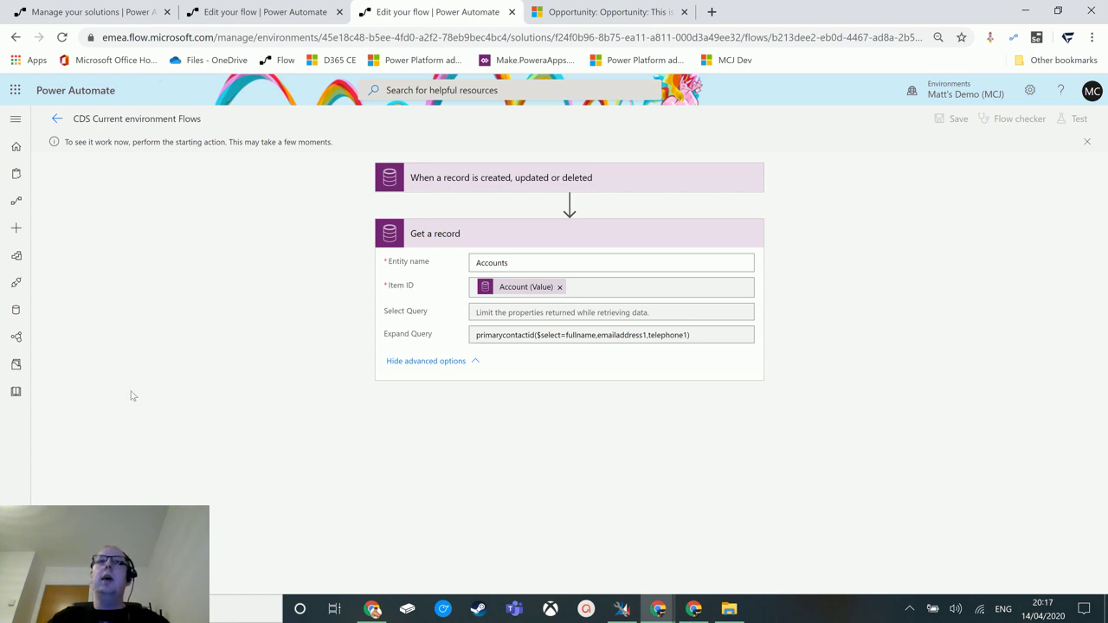
Switch to the test opportunity in Dynamics 365 and clear the logical names from its form with Levelup.
click(616, 15)
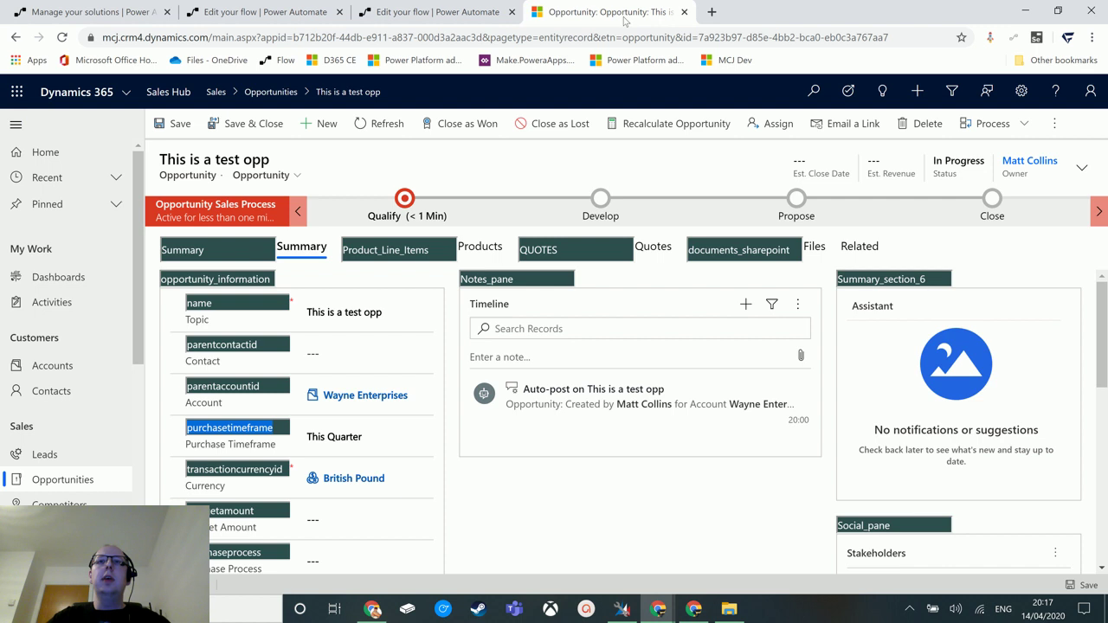
click(989, 38)
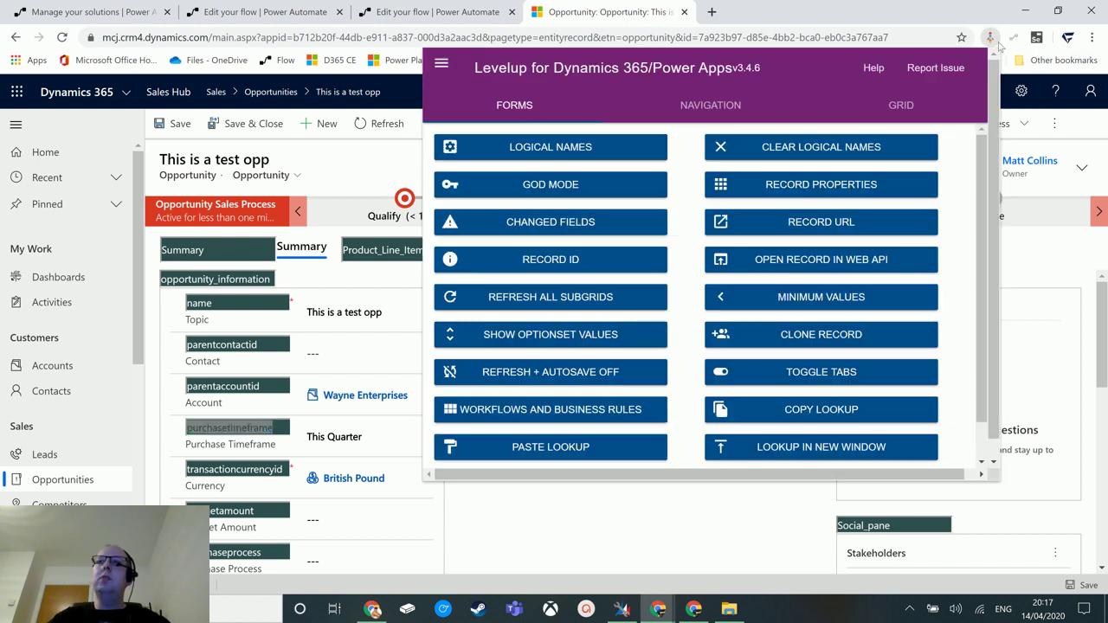
click(819, 148)
click(672, 508)
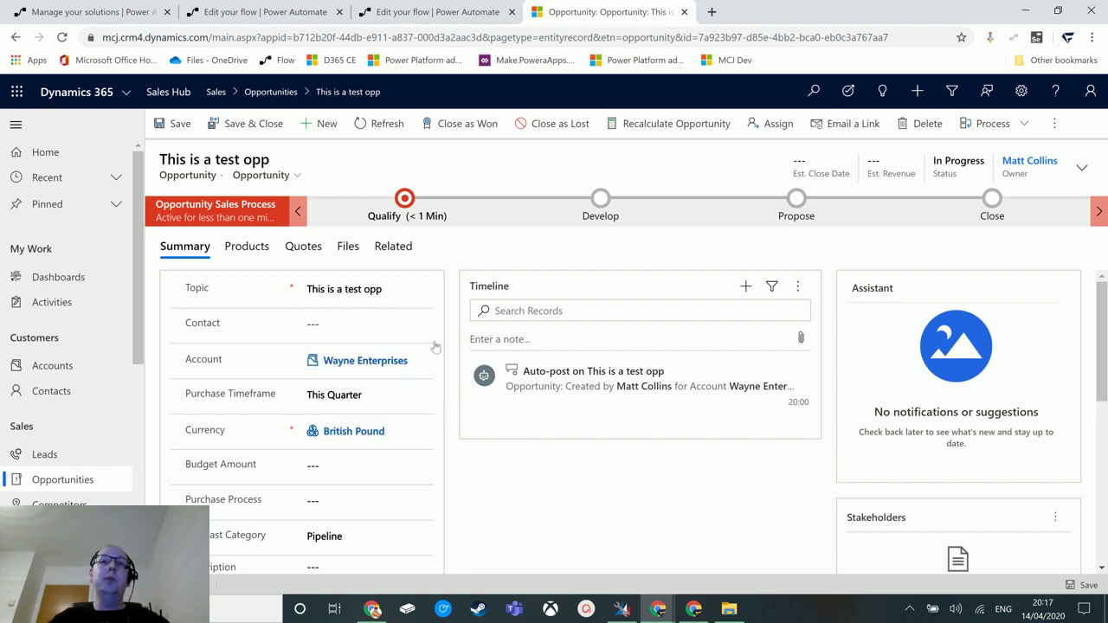
Set the opportunity's Purchase Timeframe to Next Quarter and save the record.
click(365, 396)
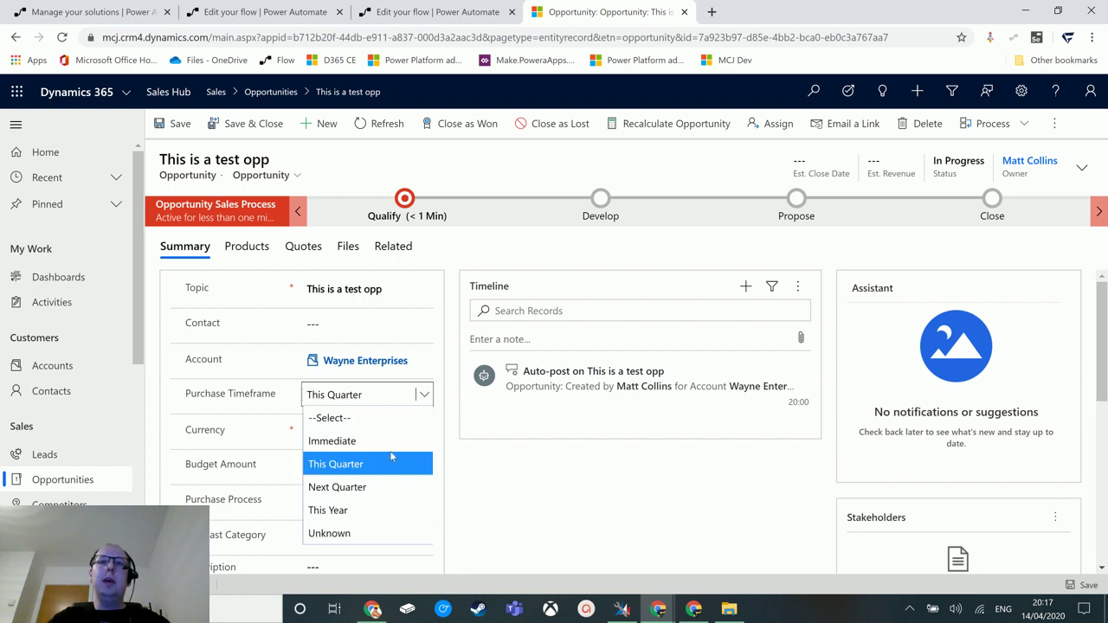
click(363, 490)
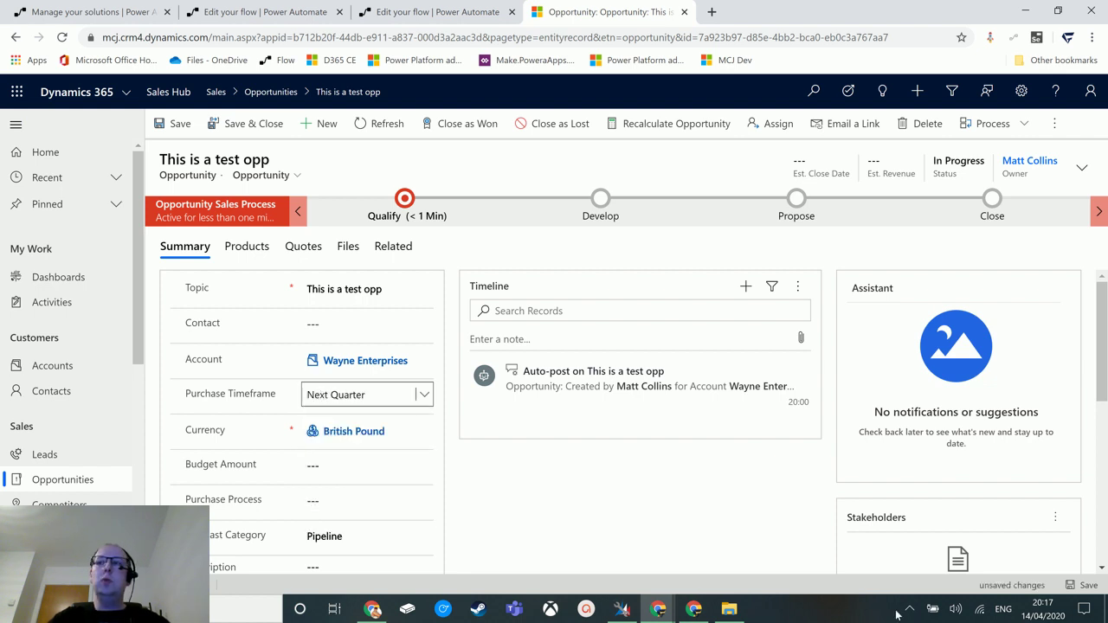
click(1086, 586)
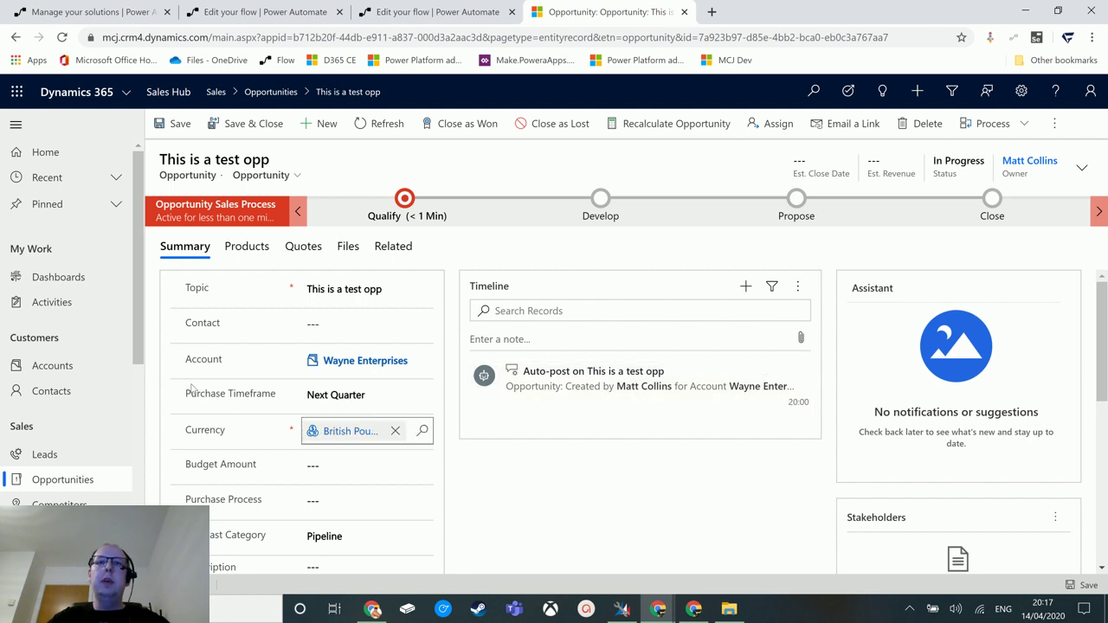
Open the opportunity's related Wayne Enterprises account to view its primary contact, and check on the flow test's progress.
click(343, 364)
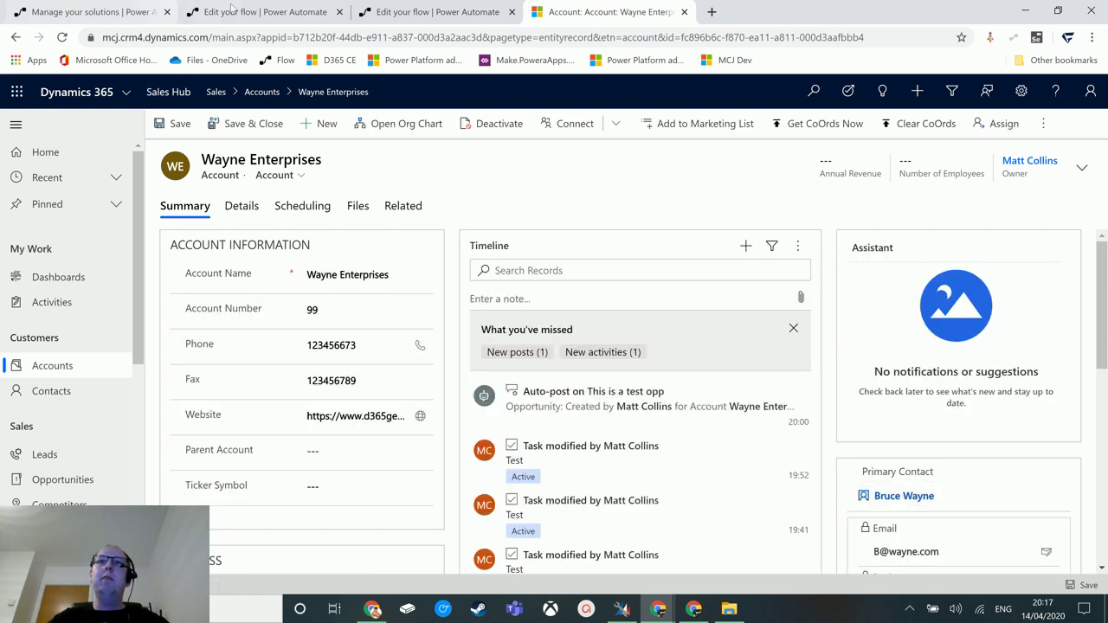
click(277, 12)
click(433, 12)
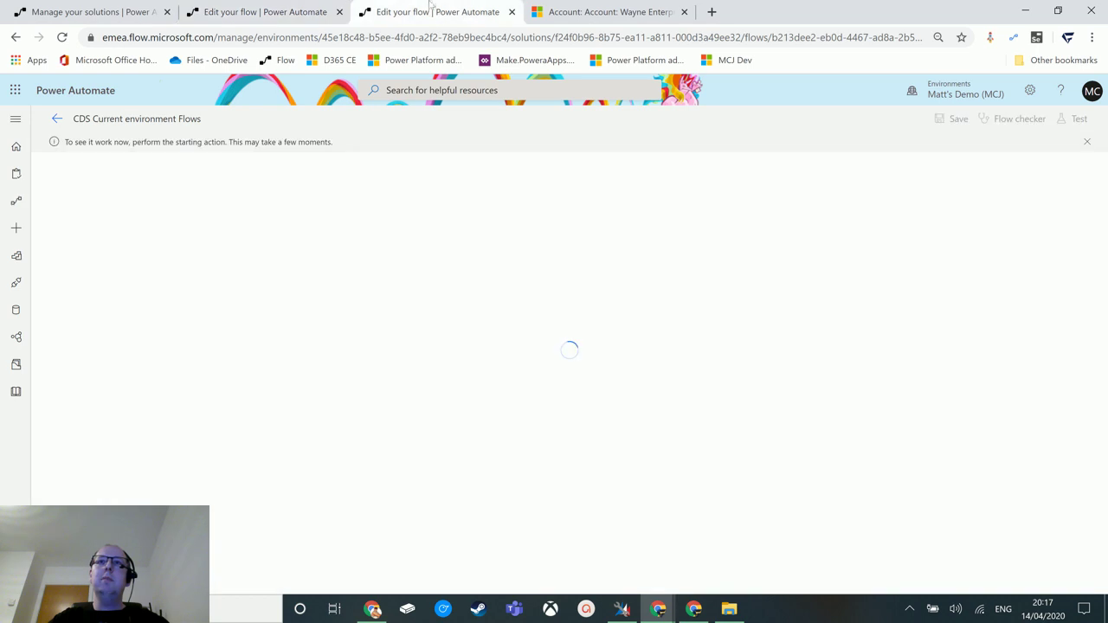
click(648, 12)
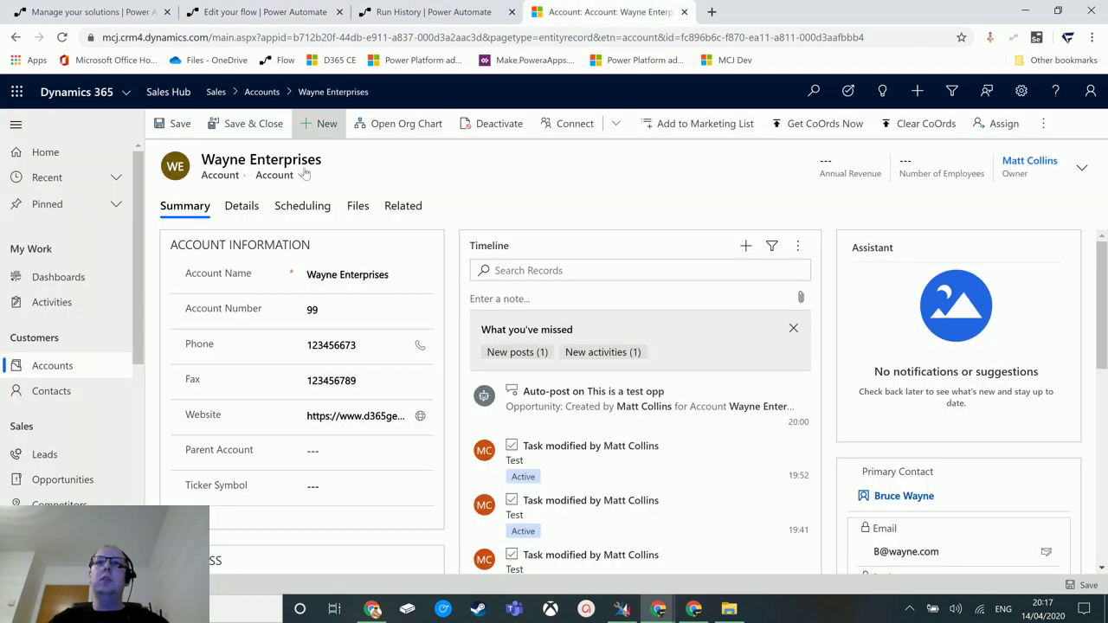
Return to the Power Automate flow and open its most recent run from the run history.
click(493, 13)
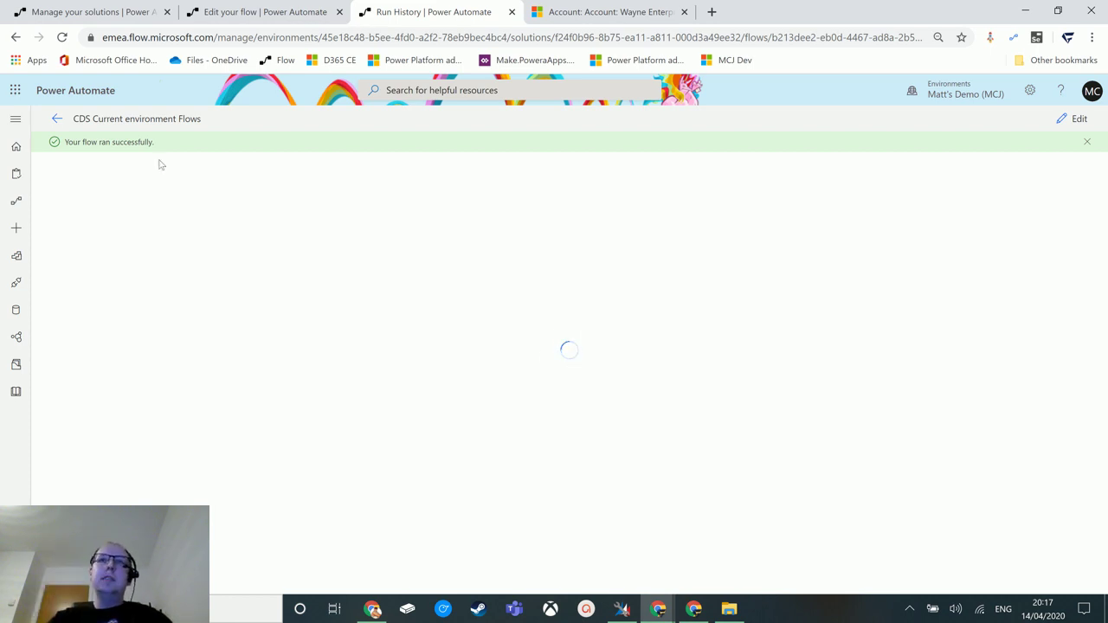
click(57, 120)
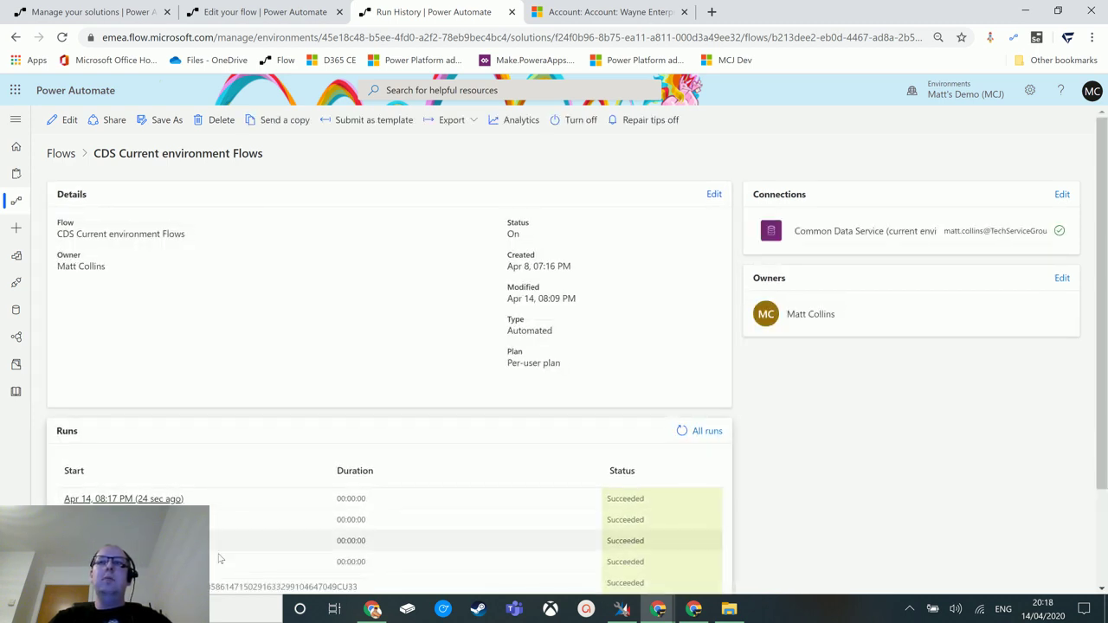
click(123, 498)
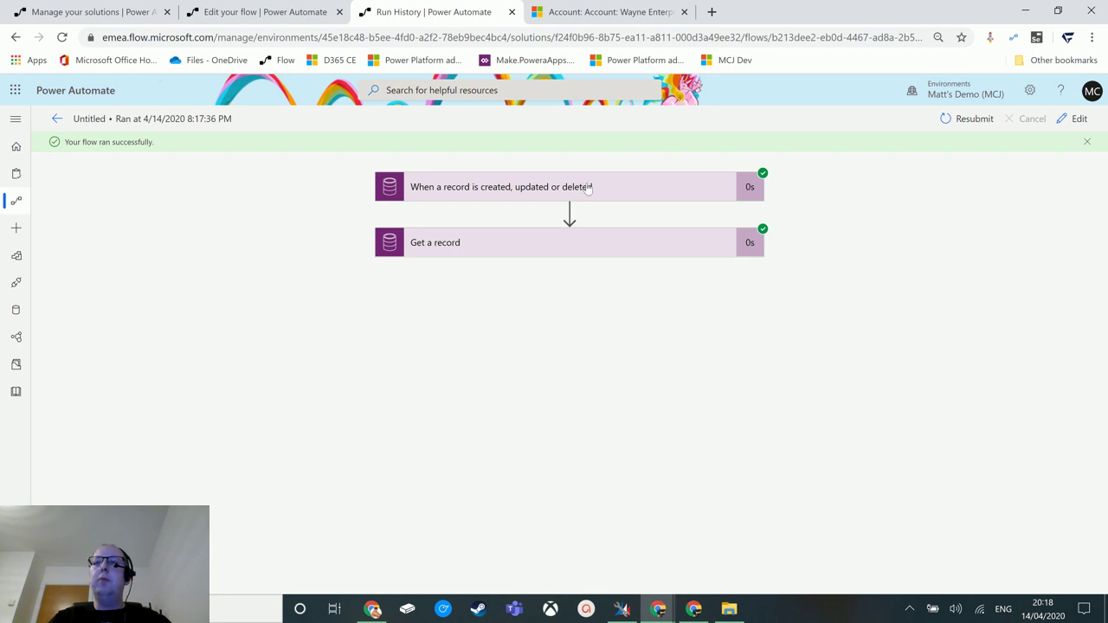
Inspect the run's trigger details and the inputs and outputs of Get a record, including the Primary Contact data.
click(629, 187)
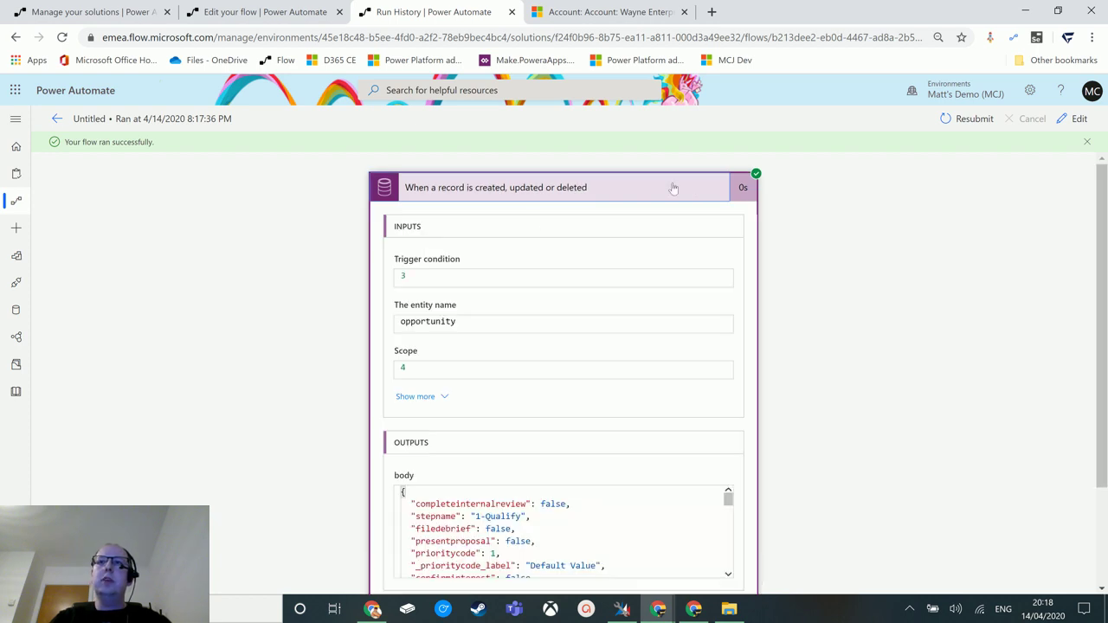
click(448, 189)
click(551, 243)
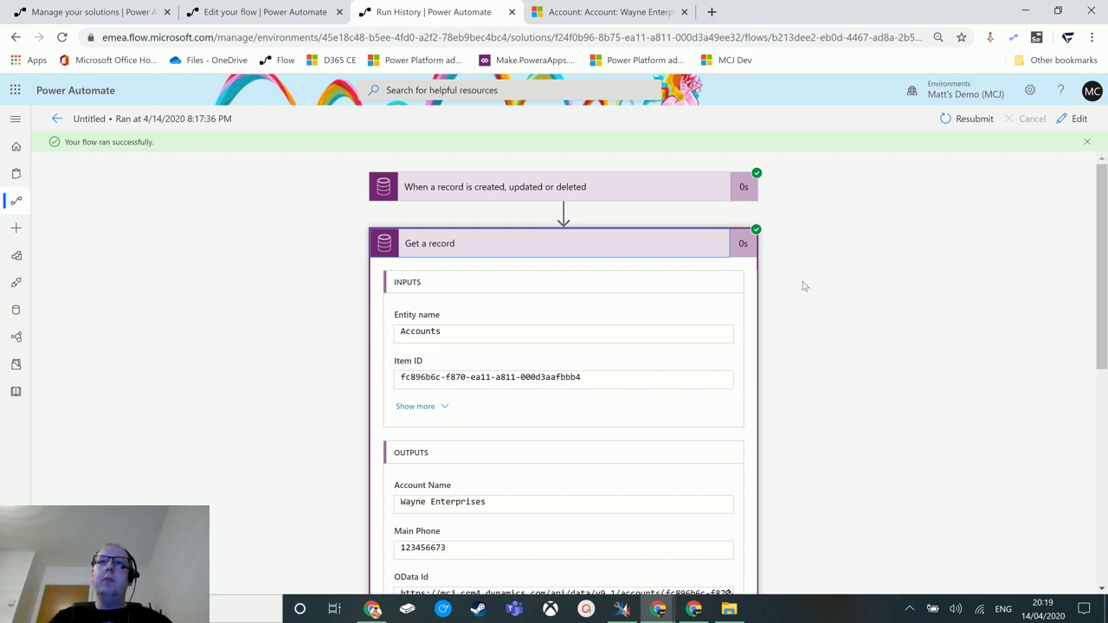
scroll(445, 238, down, 2)
scroll(444, 246, up, 1)
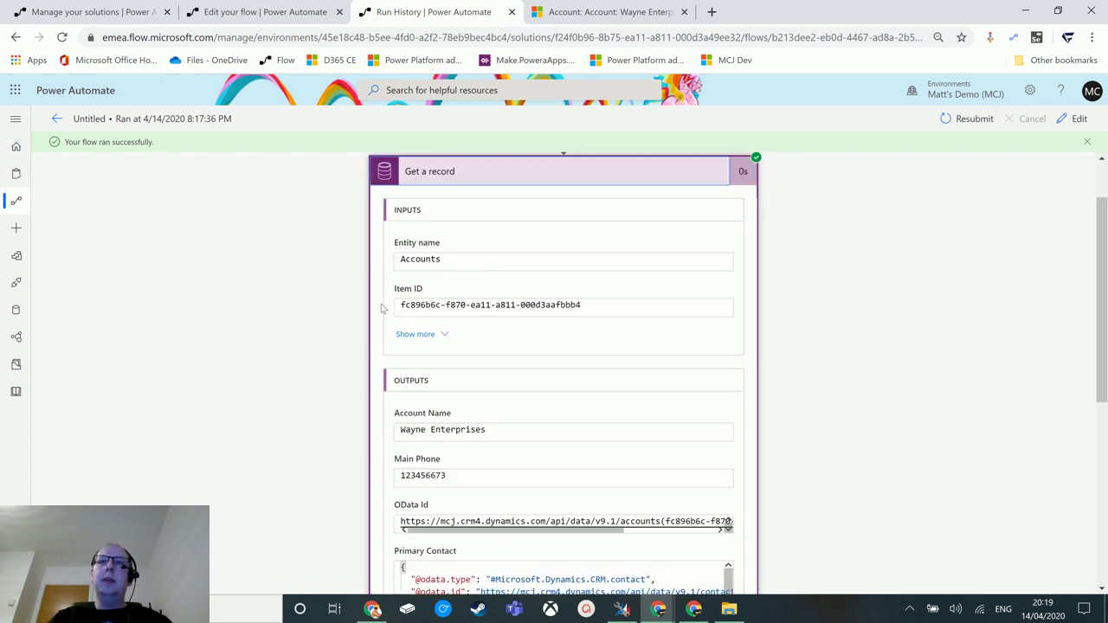
scroll(381, 308, down, 1)
scroll(473, 329, down, 1)
scroll(428, 459, down, 1)
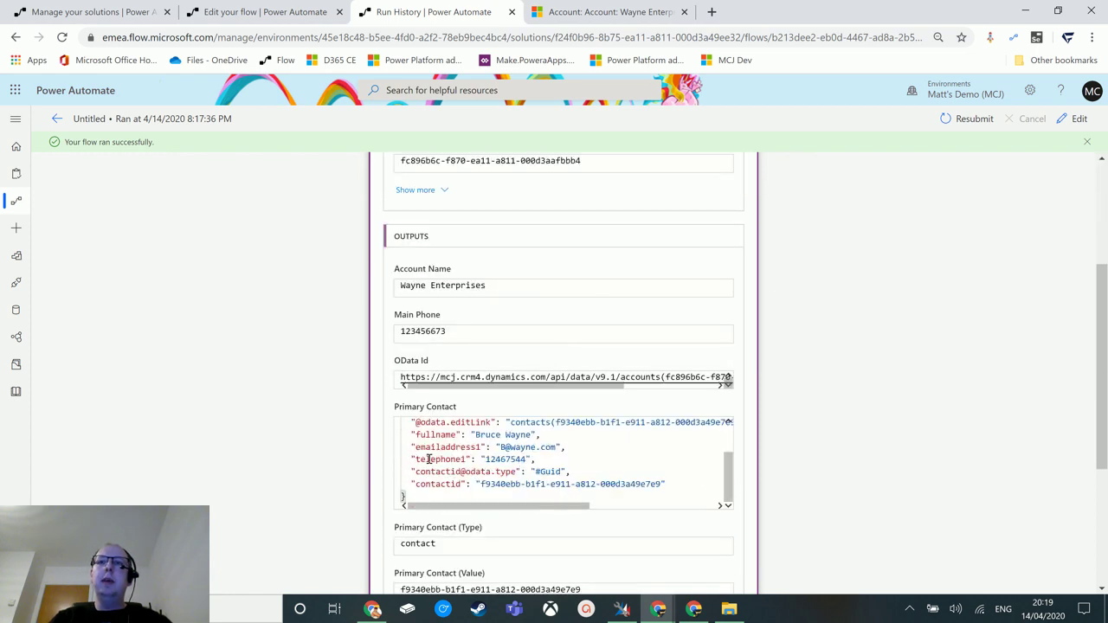
scroll(901, 407, down, 2)
scroll(568, 430, down, 1)
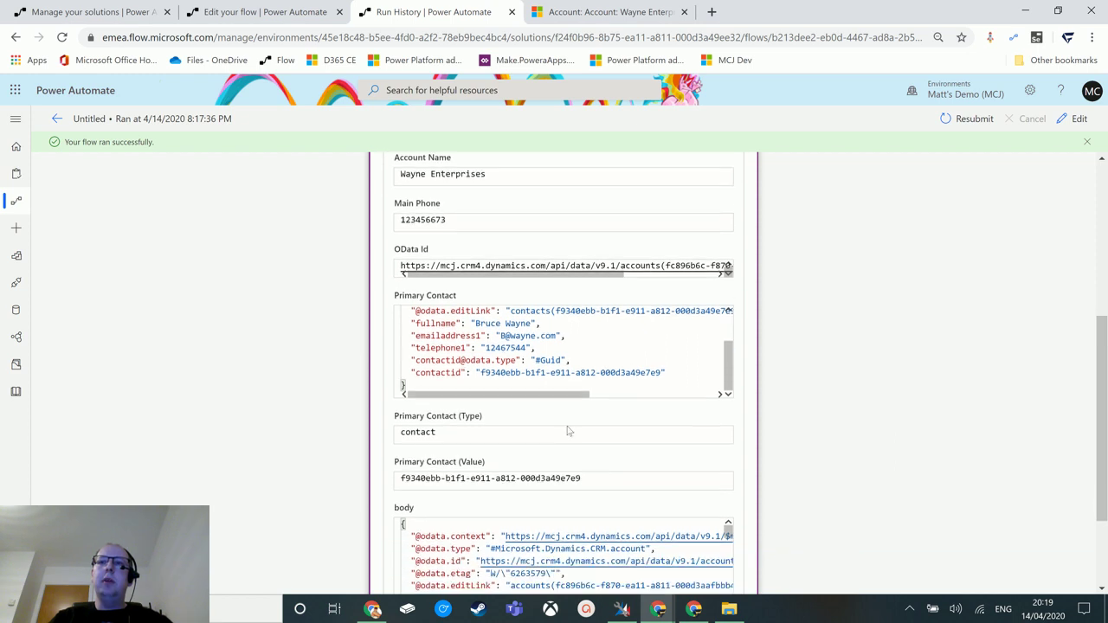
scroll(568, 430, down, 1)
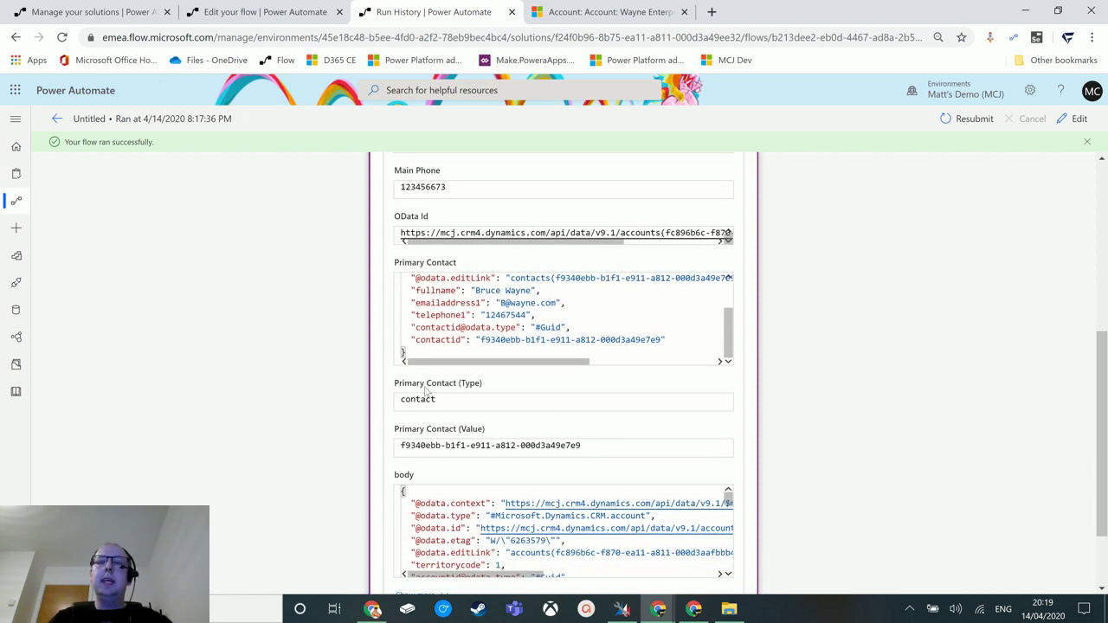
scroll(932, 433, down, 2)
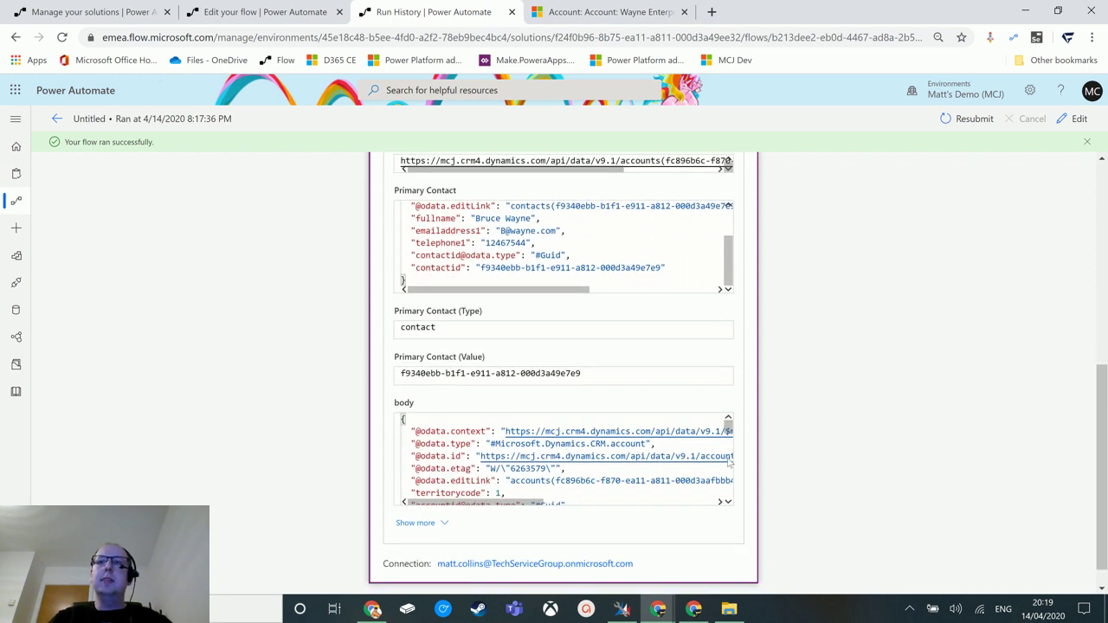
scroll(729, 426, down, 3)
scroll(729, 425, up, 3)
scroll(870, 322, down, 1)
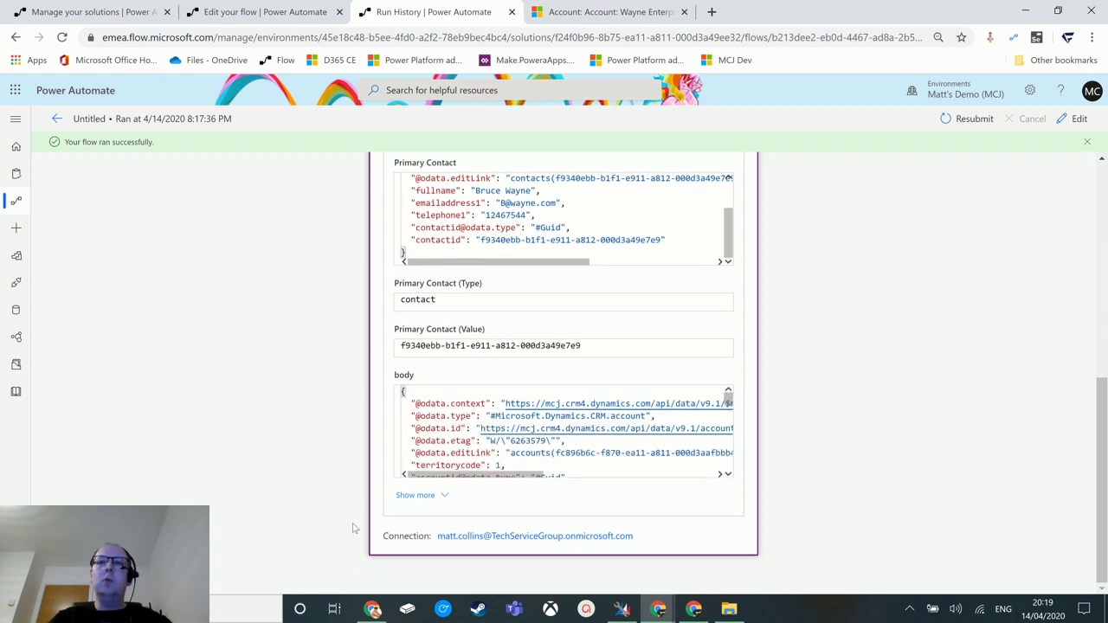
Show the additional outputs of Get a record and examine the whole Primary Contact object.
click(416, 495)
scroll(425, 306, up, 3)
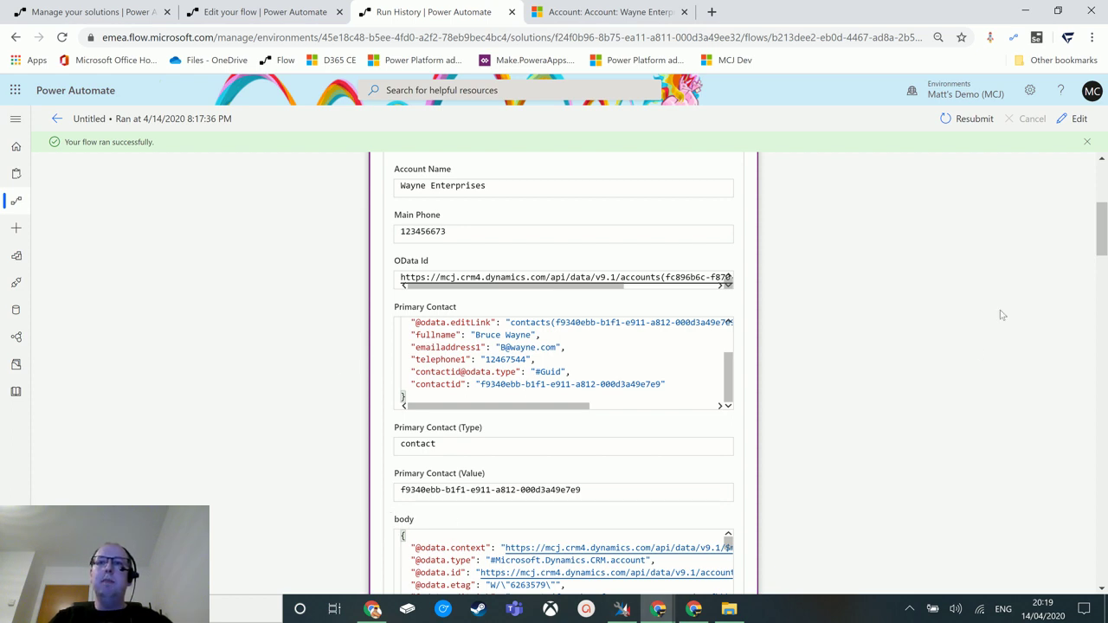
scroll(1009, 351, down, 1)
scroll(802, 383, up, 1)
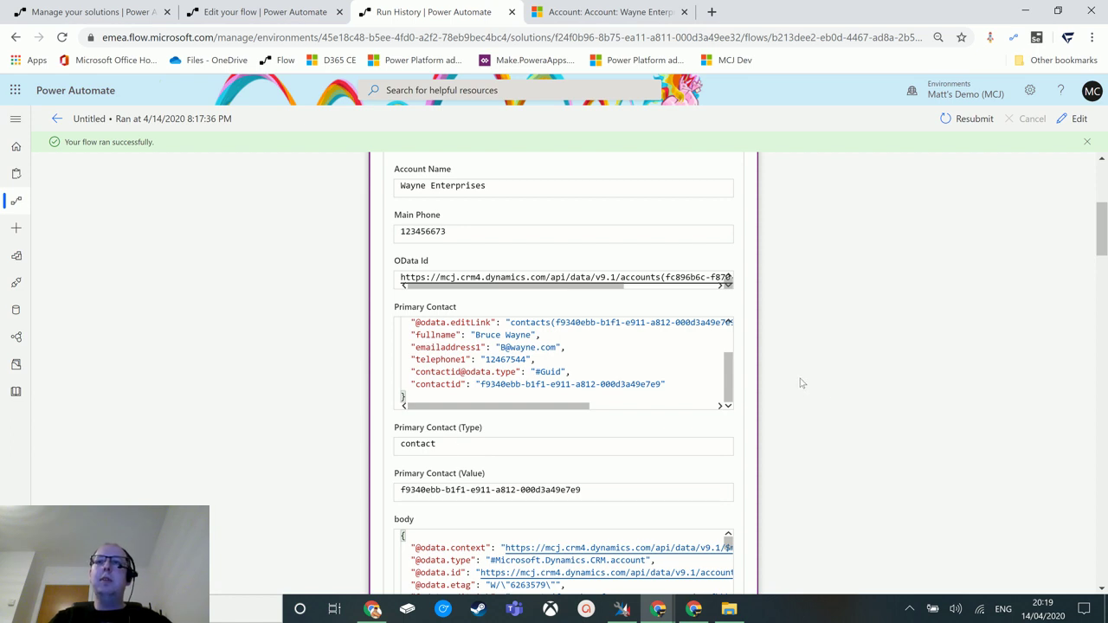
drag(728, 397, 743, 377)
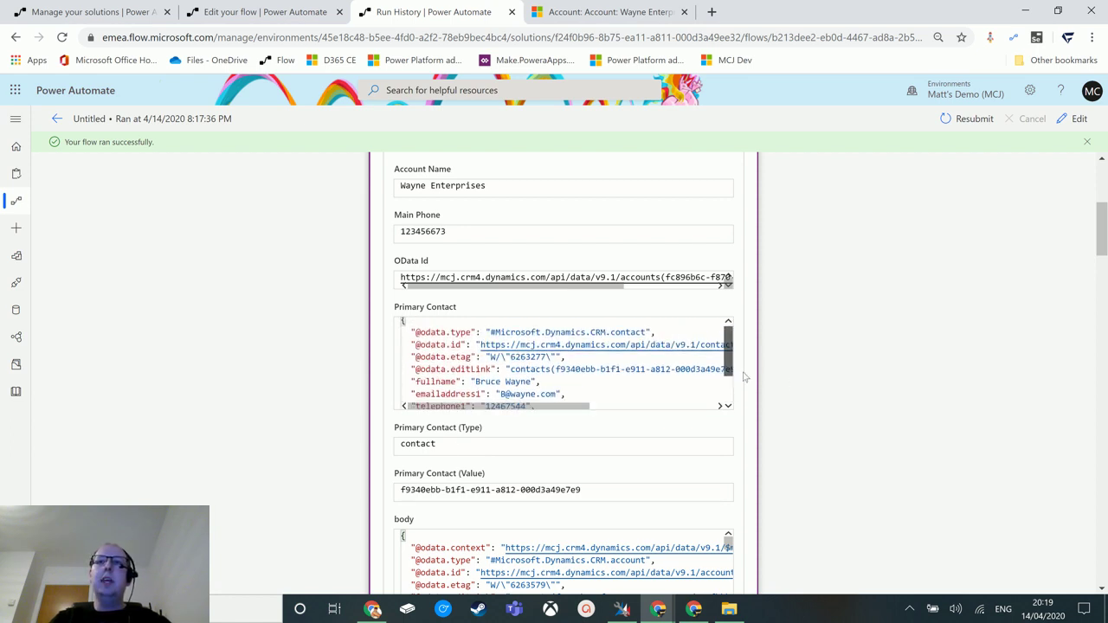
scroll(621, 354, down, 1)
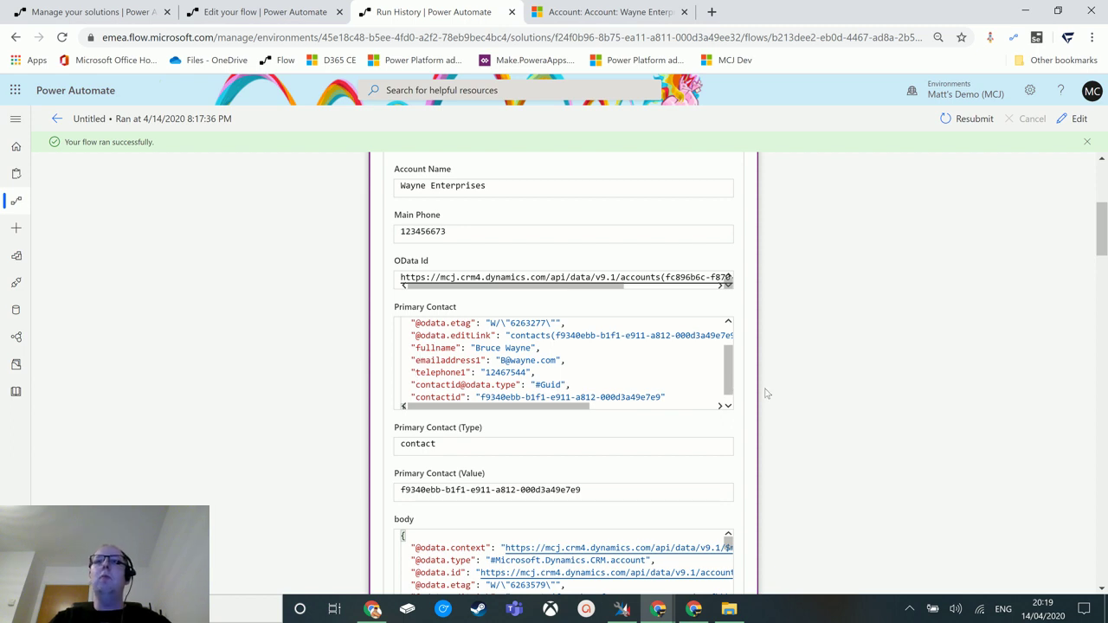
scroll(727, 367, up, 1)
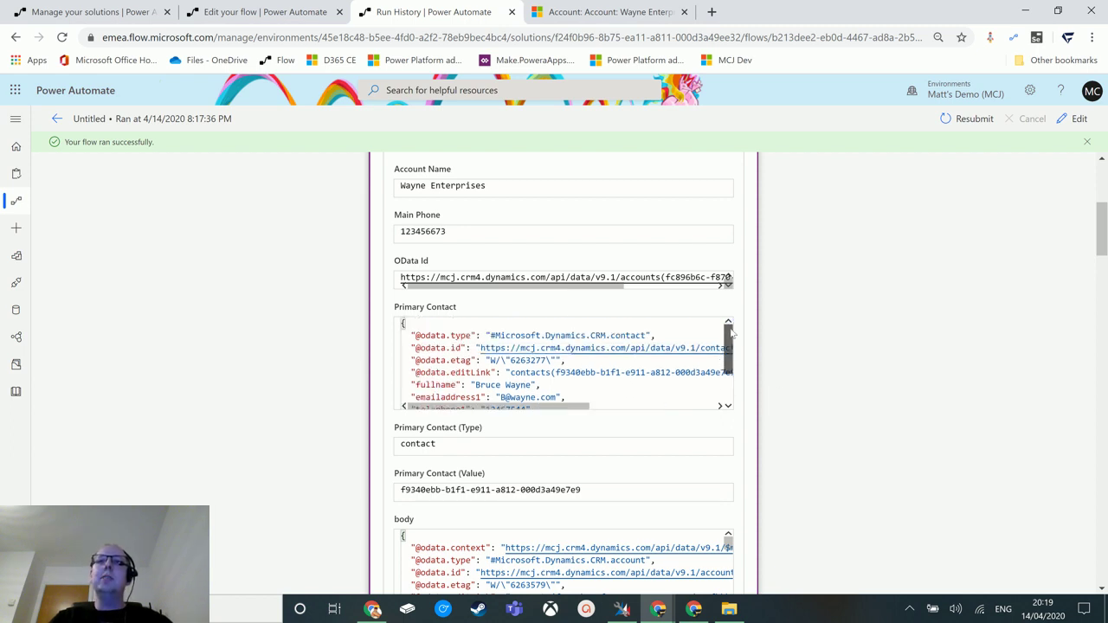
Examine the remaining account outputs of Get a record, including the Primary Contact Full Name, Email and Business Phone fields.
scroll(815, 347, down, 1)
scroll(816, 347, down, 2)
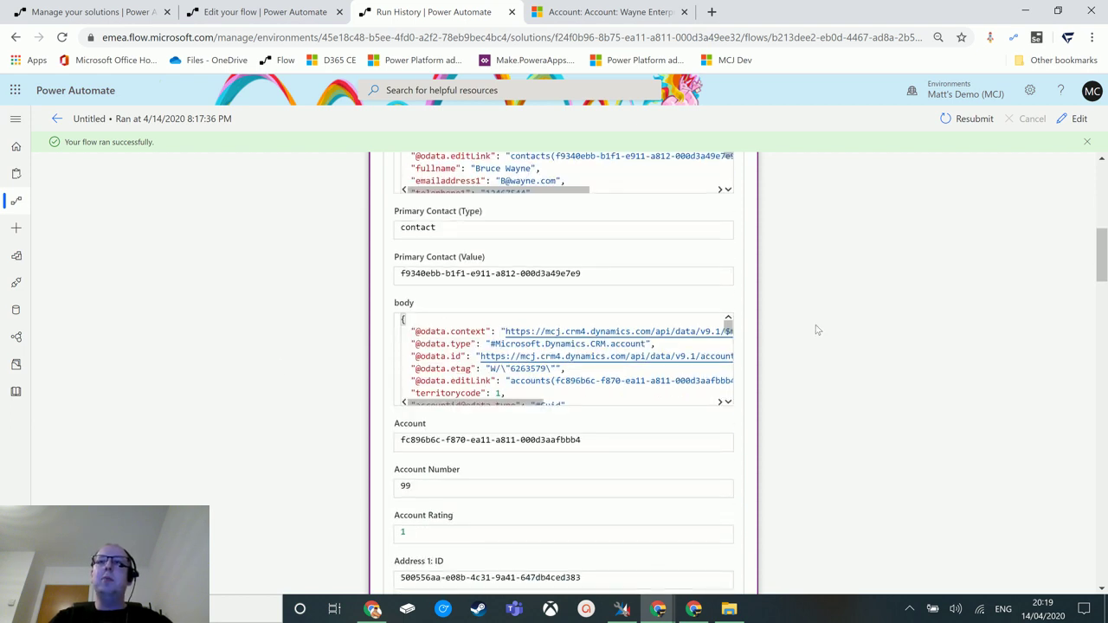
scroll(732, 329, down, 3)
scroll(822, 294, down, 20)
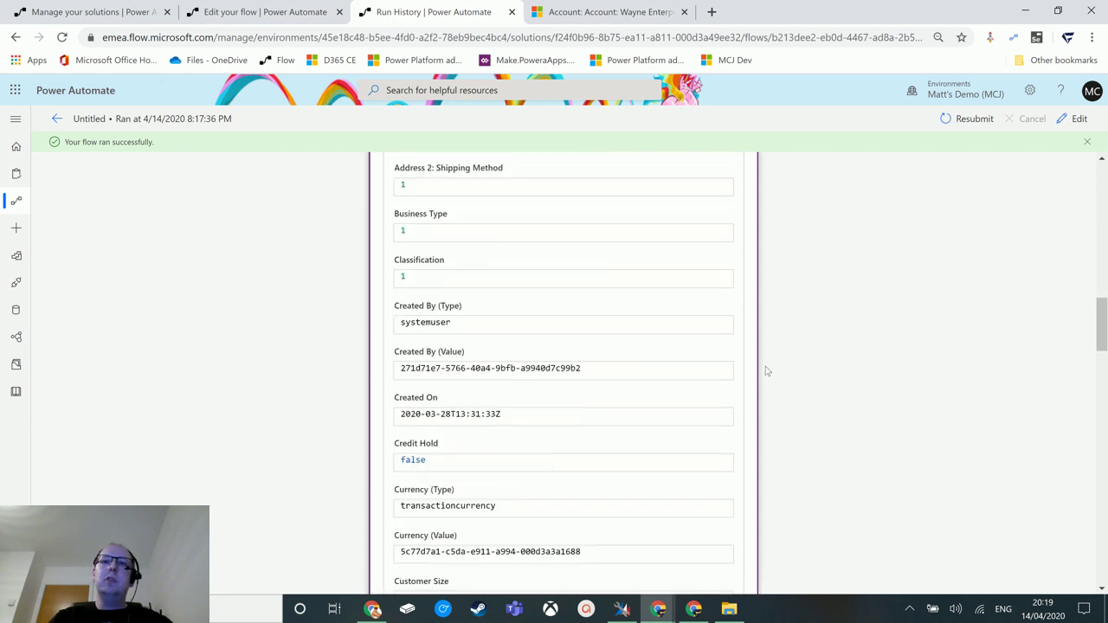
scroll(741, 371, up, 4)
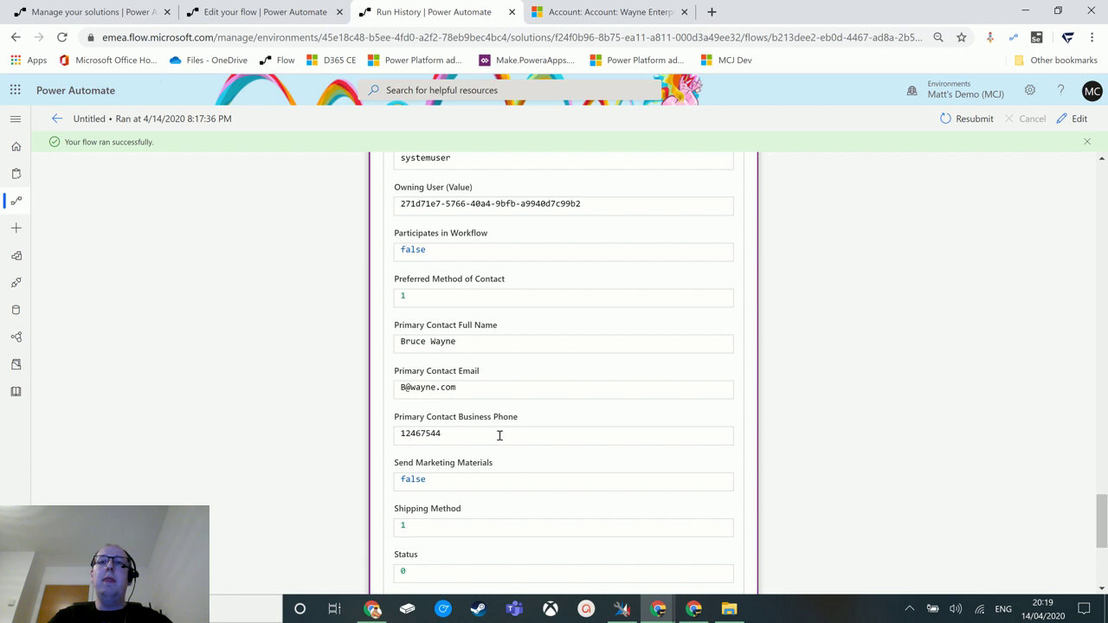
scroll(831, 441, up, 20)
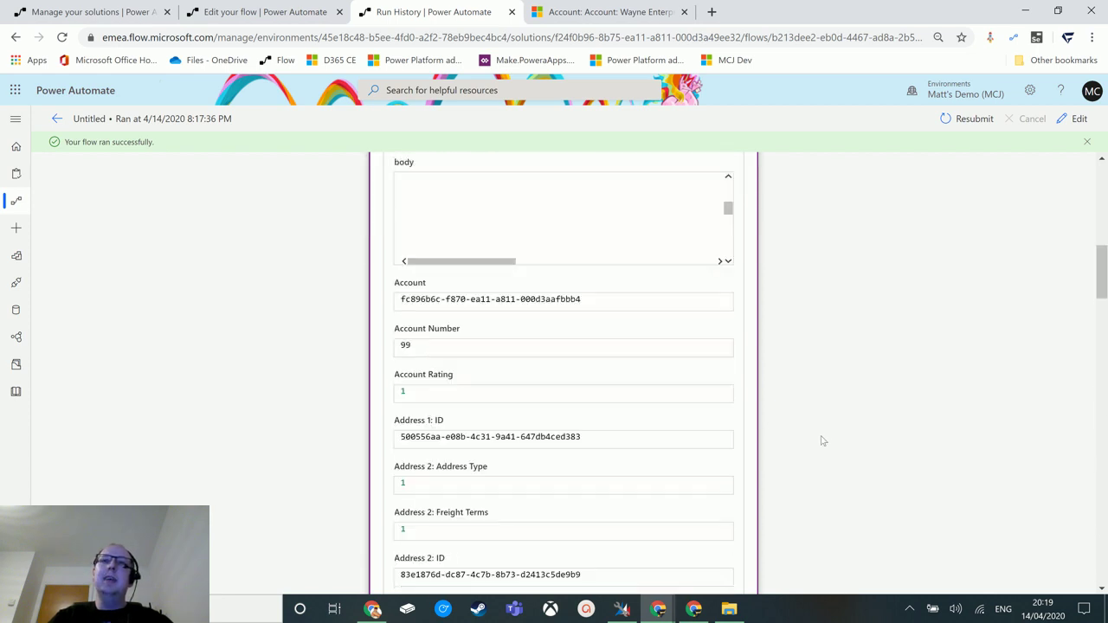
scroll(799, 389, up, 15)
scroll(875, 458, down, 5)
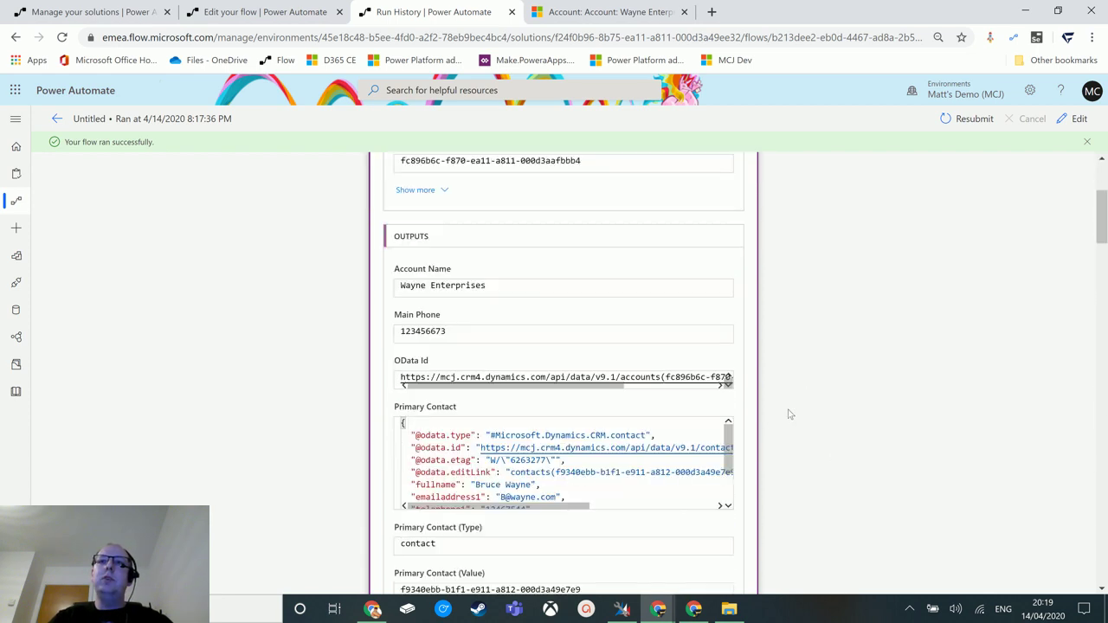